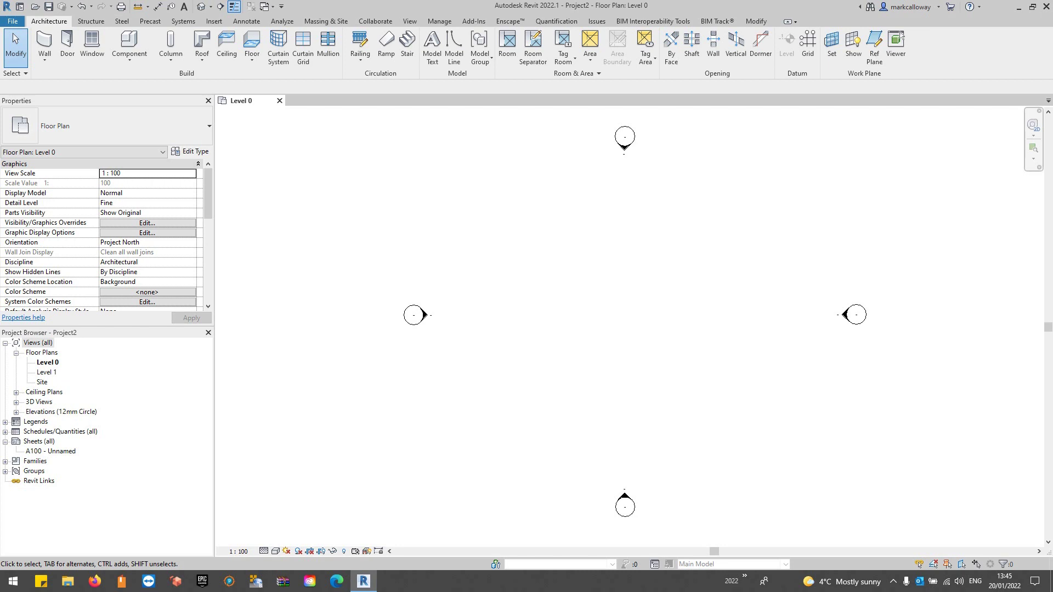
Duplicate the brick-and-block basic wall type as 'new wall' and open its assembly structure
click(52, 41)
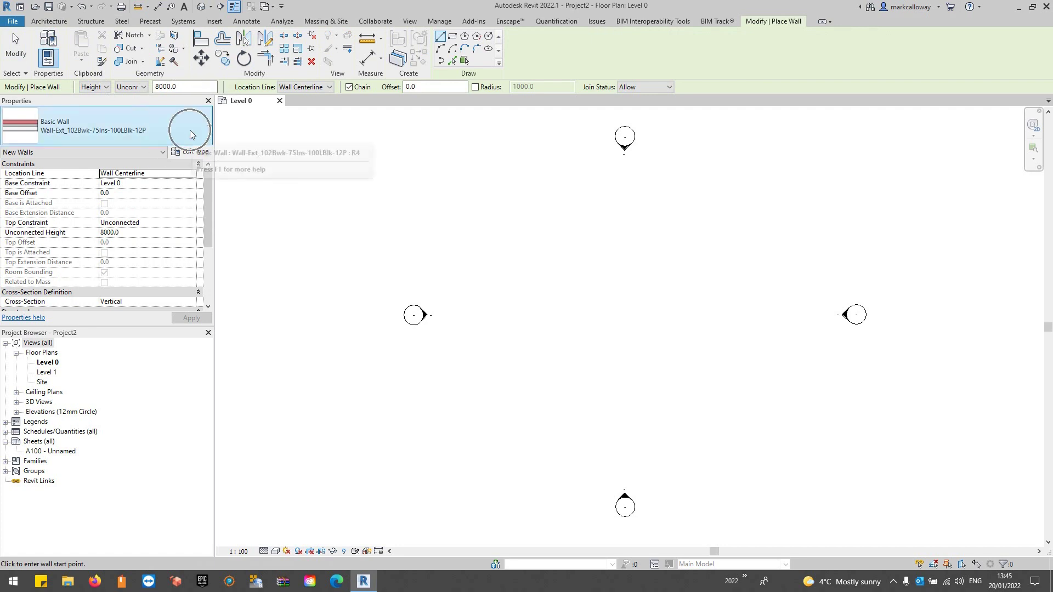
click(196, 156)
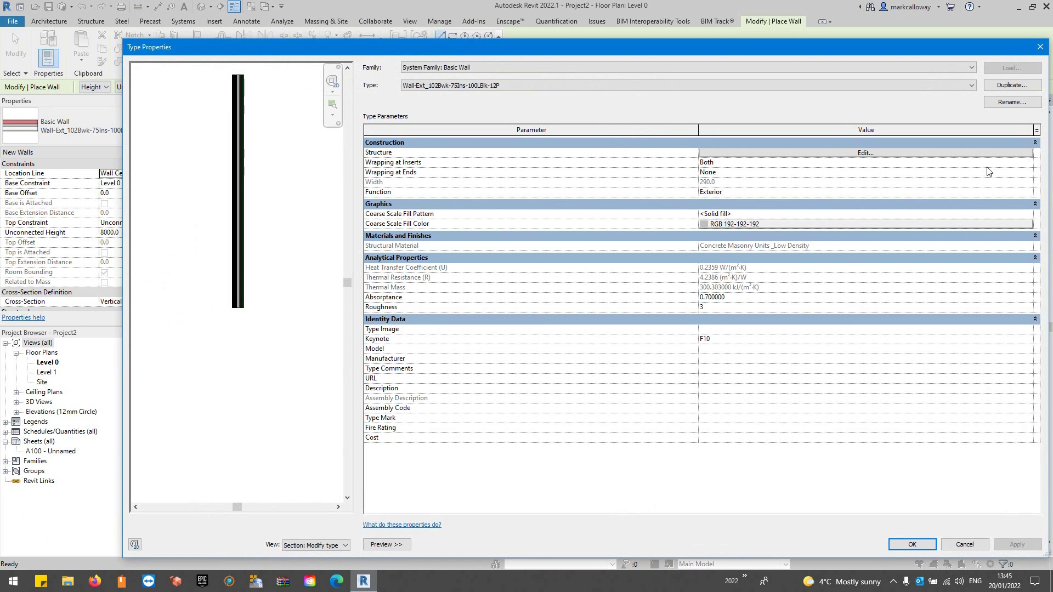
click(1012, 85)
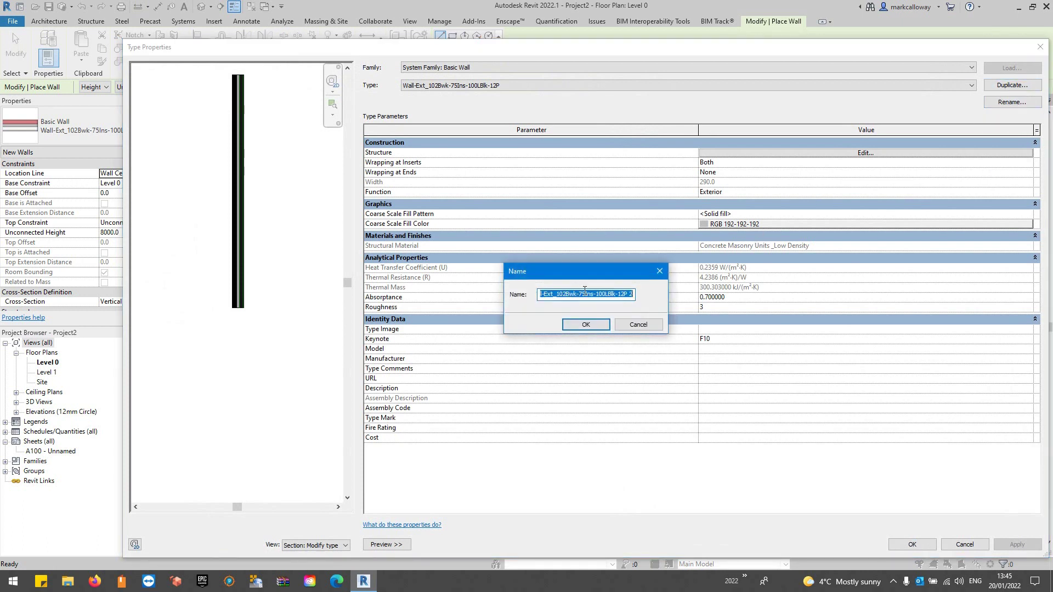
text(new wall)
click(594, 327)
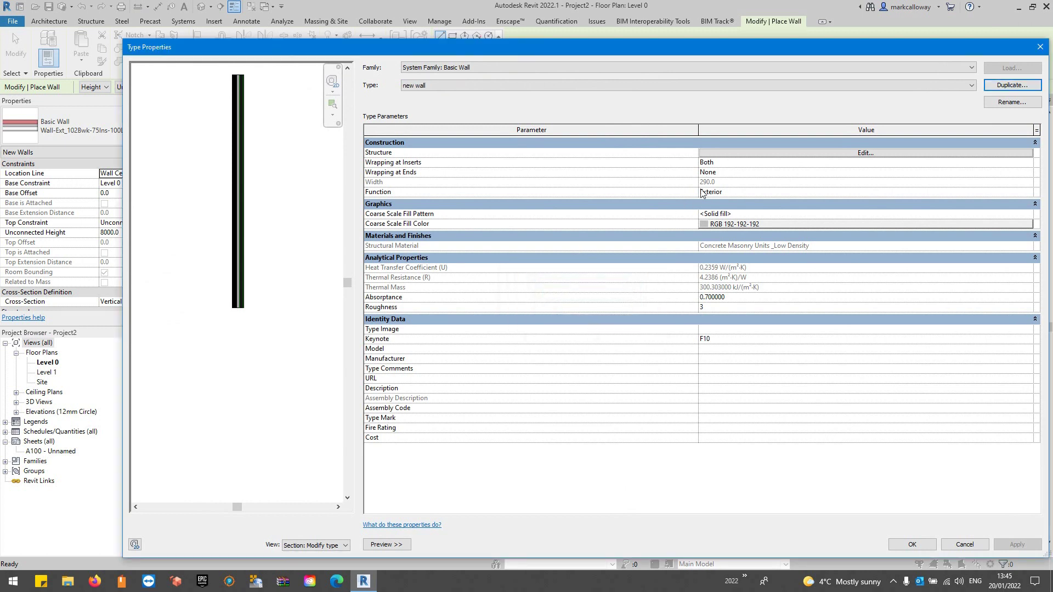
click(713, 154)
Set the Edit Assembly preview View to Floor Plan
click(713, 155)
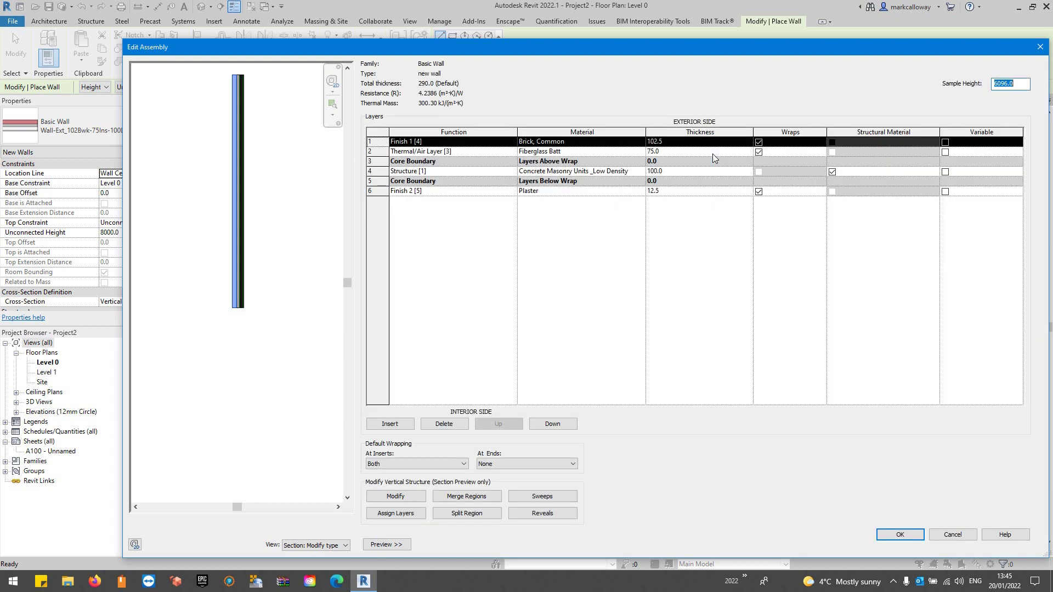
click(312, 295)
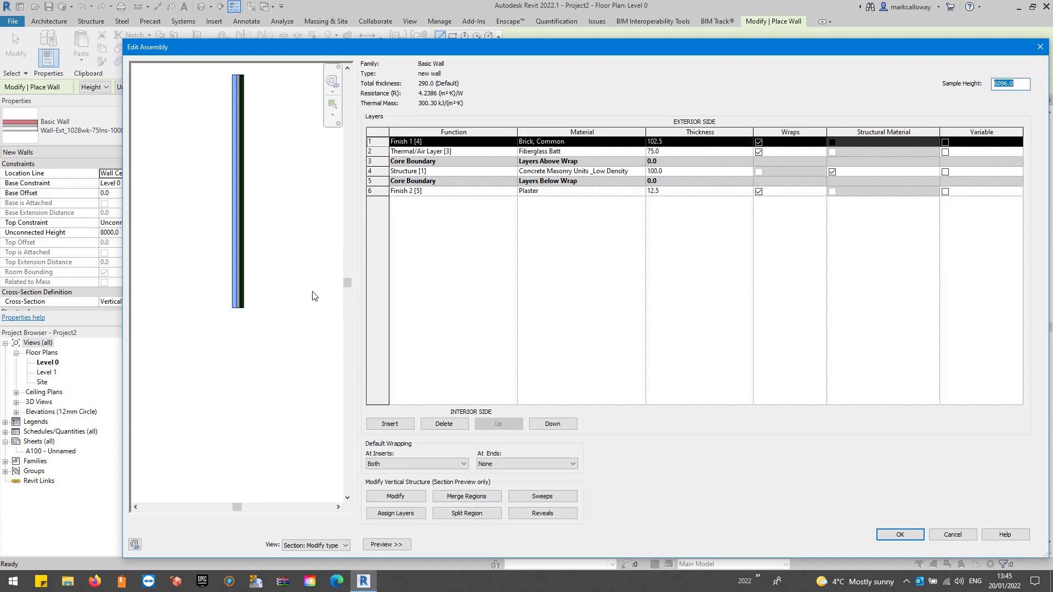
click(376, 545)
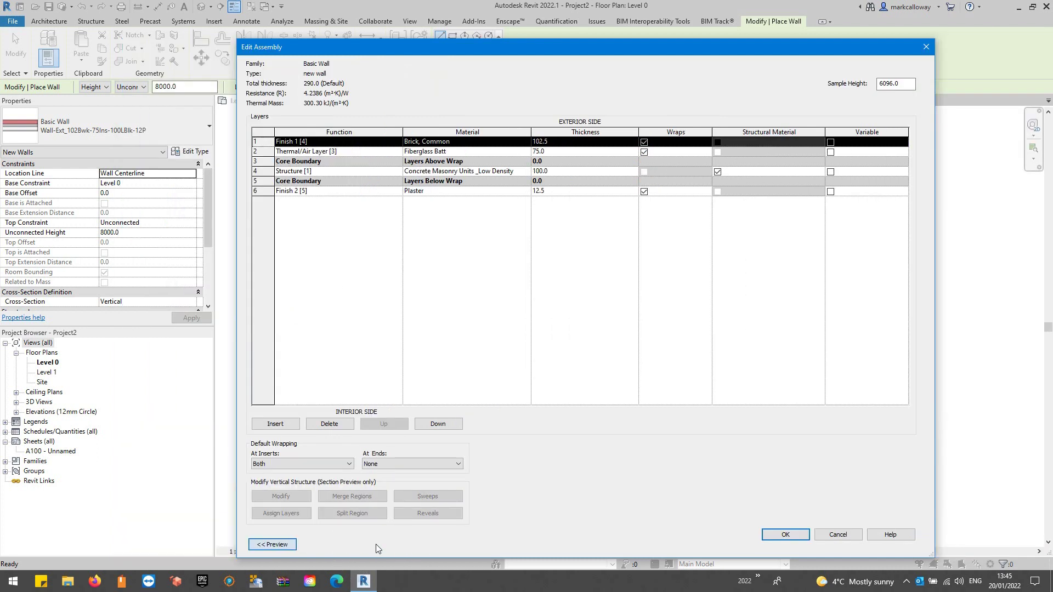
click(285, 544)
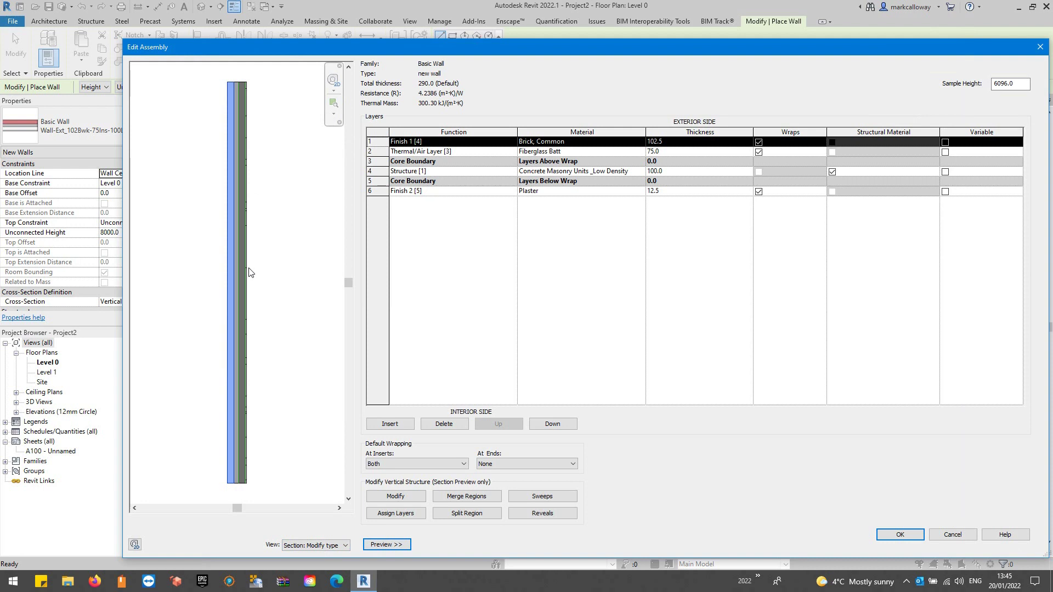
click(315, 545)
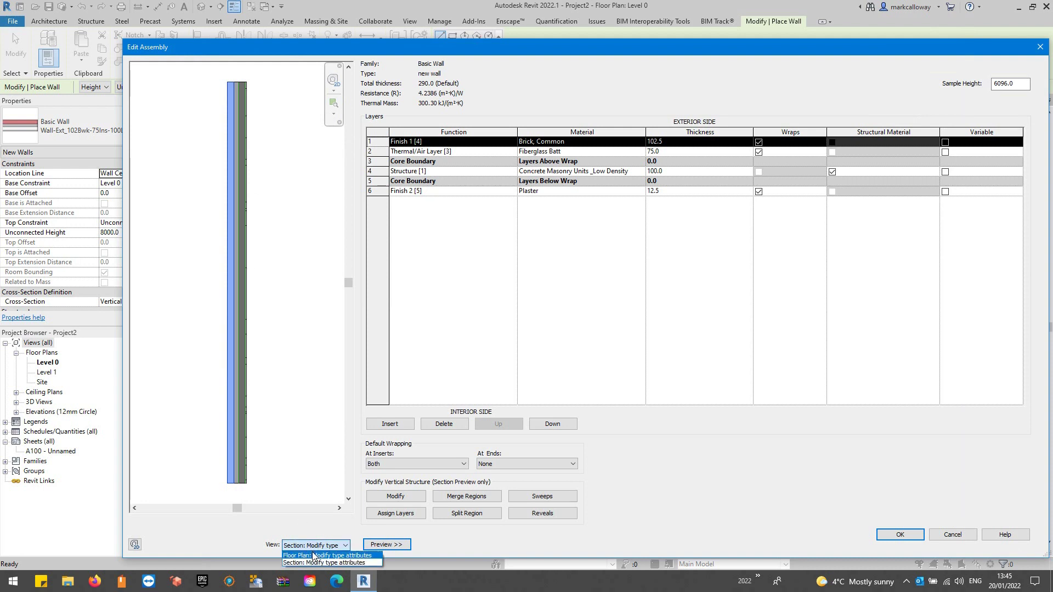
click(314, 556)
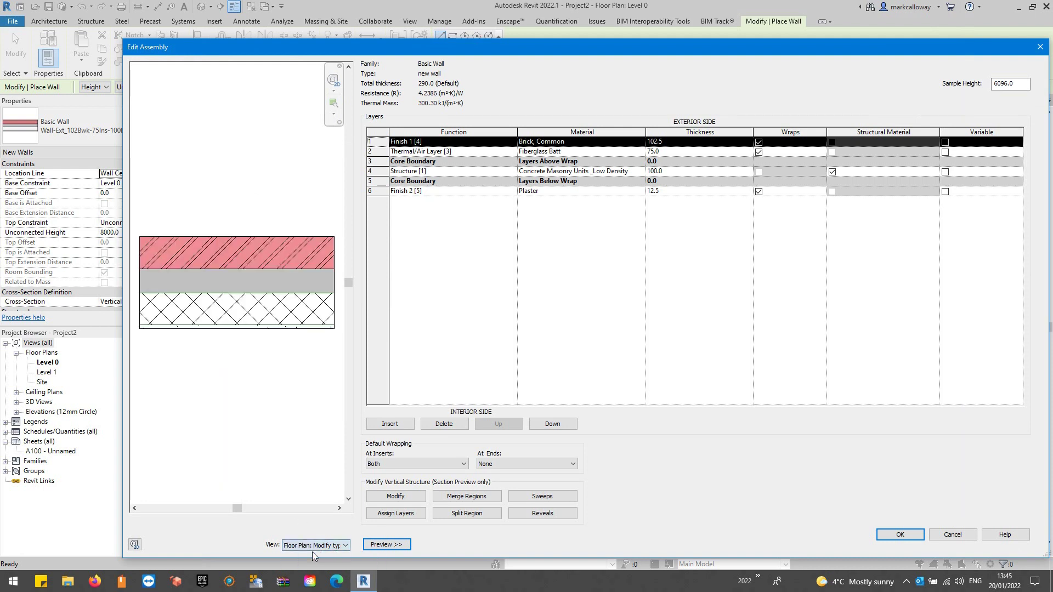
Delete the 12.5 Plaster interior finish layer, reducing the total thickness to 277.5
click(606, 262)
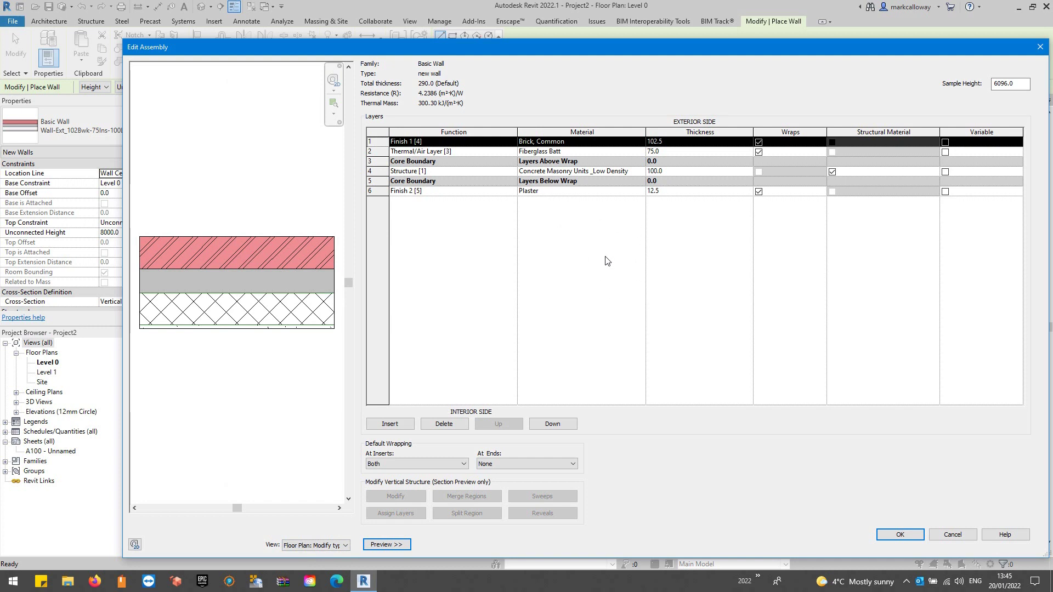
click(378, 191)
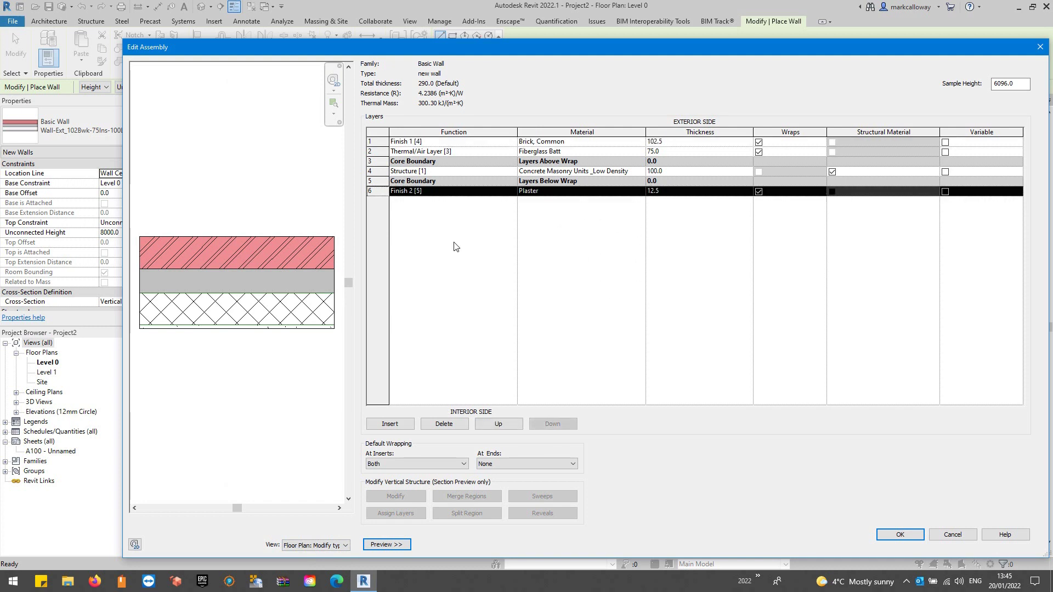
click(445, 424)
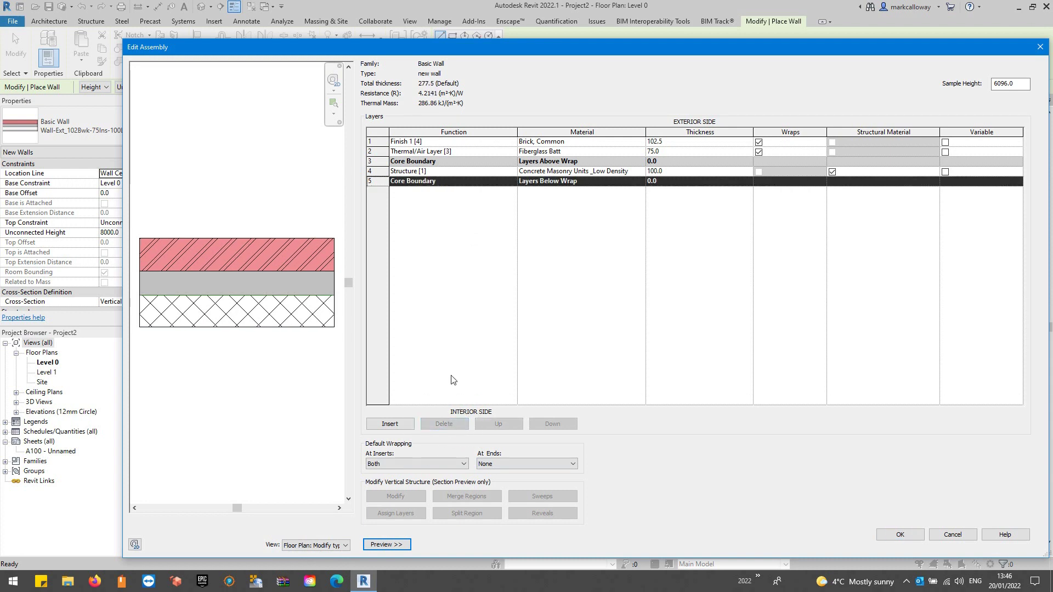
click(535, 173)
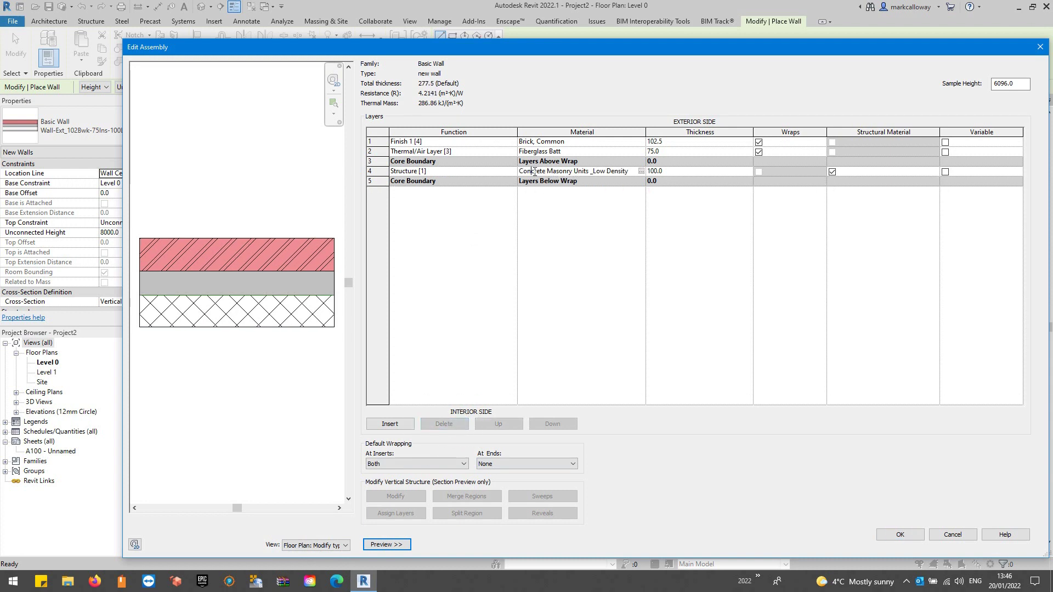
click(696, 153)
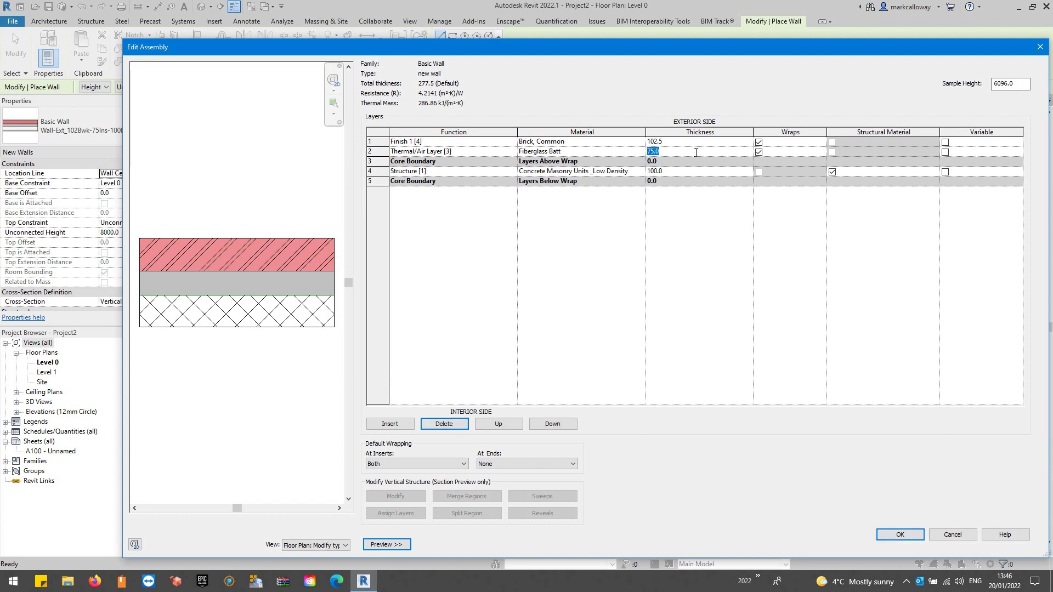
Replace the 75.0 layer's Fiberglass Batt material with Air, keeping its 75.0 thickness
click(597, 155)
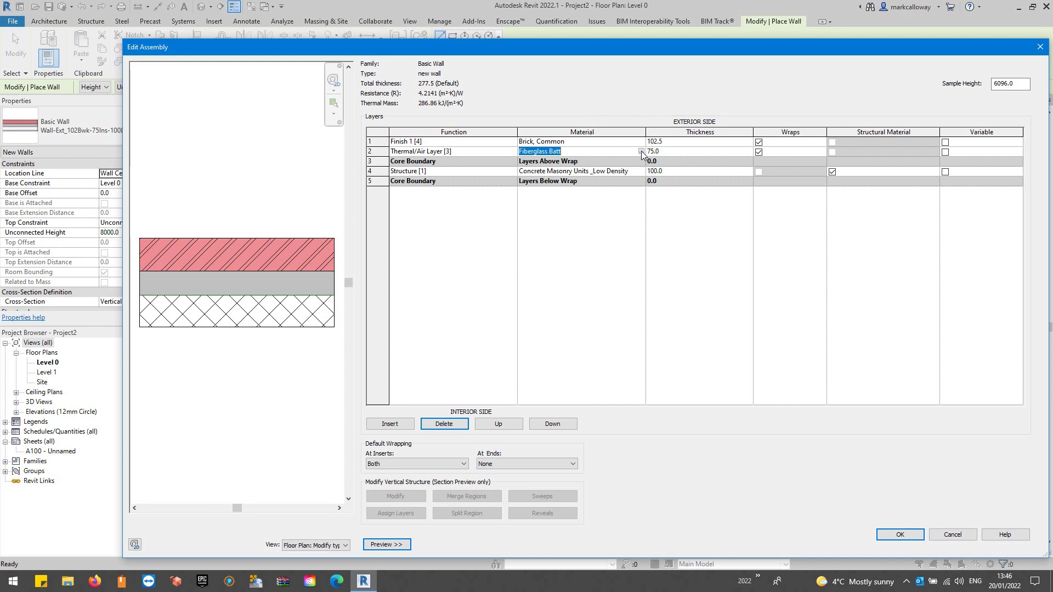
click(641, 152)
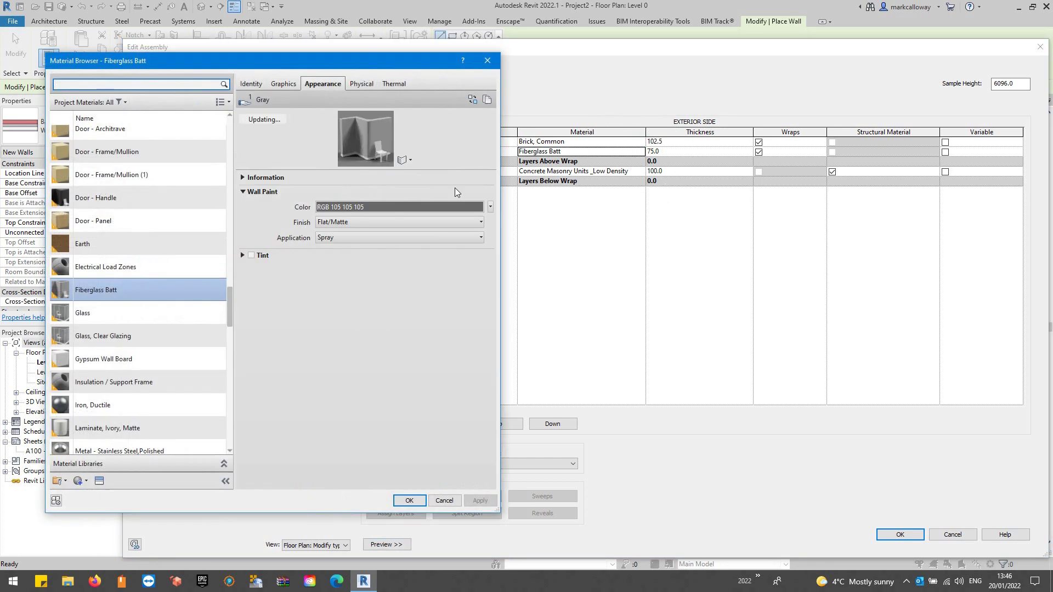
drag(229, 291, 229, 111)
click(144, 141)
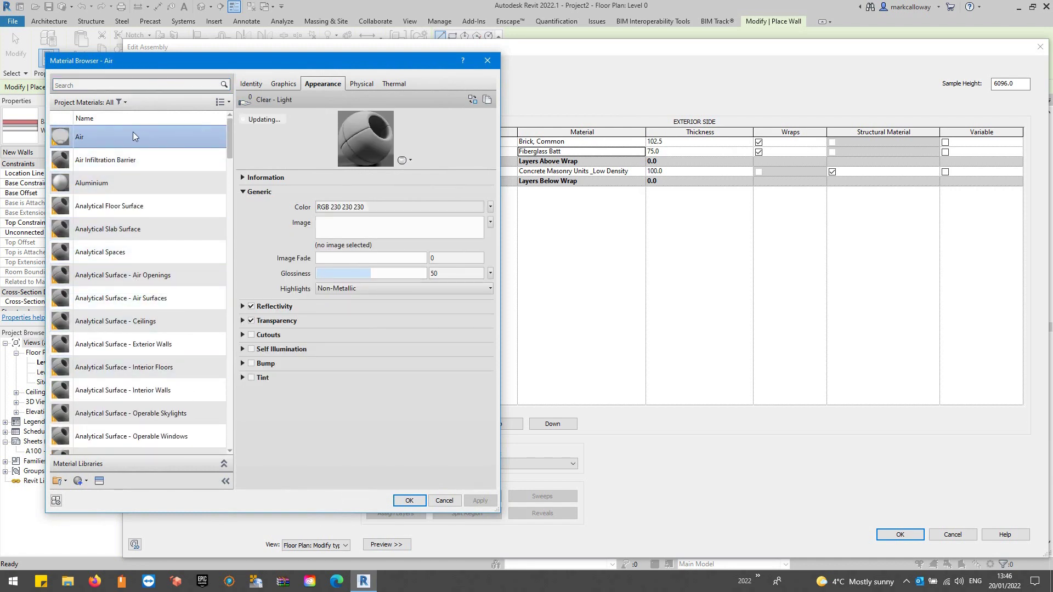
click(418, 501)
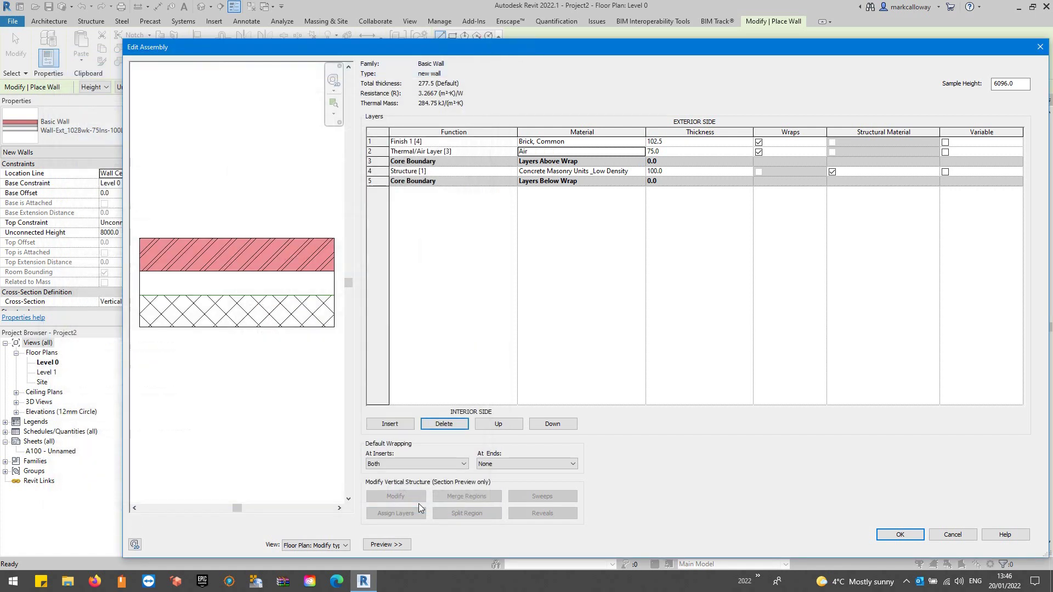
click(659, 152)
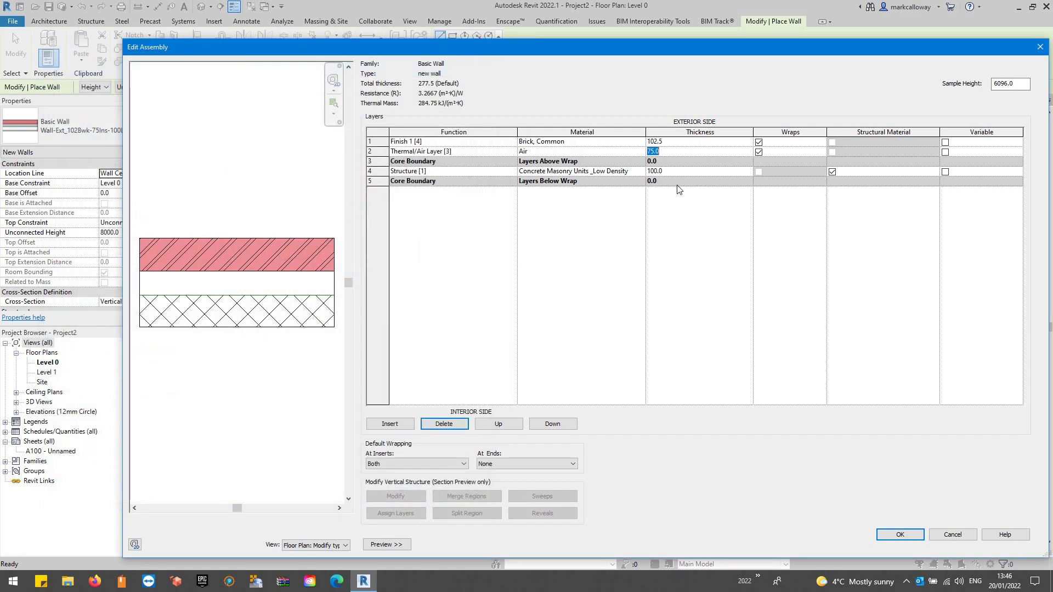
click(672, 244)
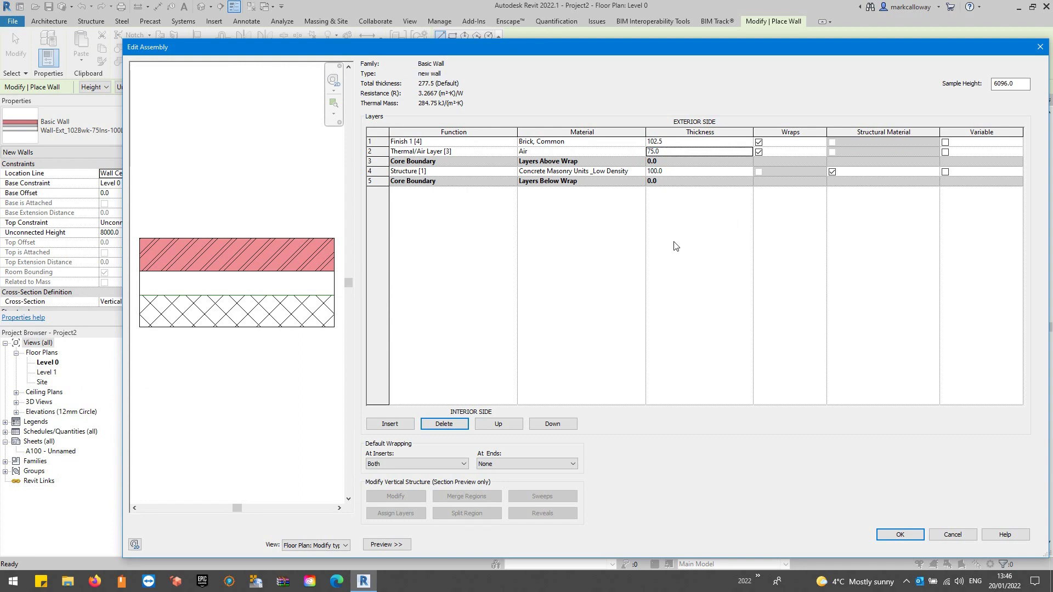
Switch the assembly preview View to Section: Modify type attributes
click(254, 306)
click(545, 497)
click(344, 546)
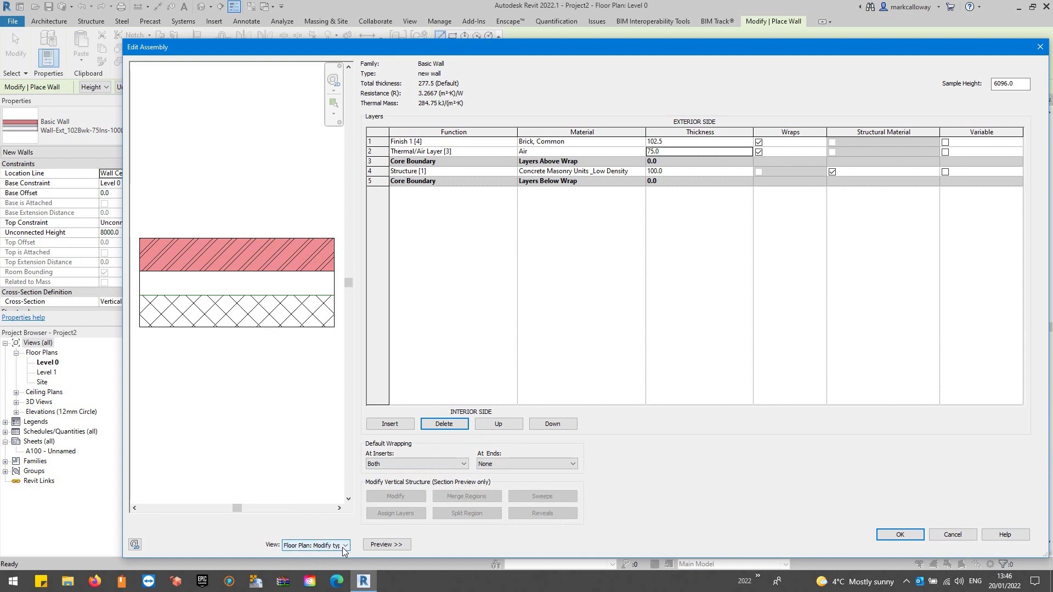
click(344, 549)
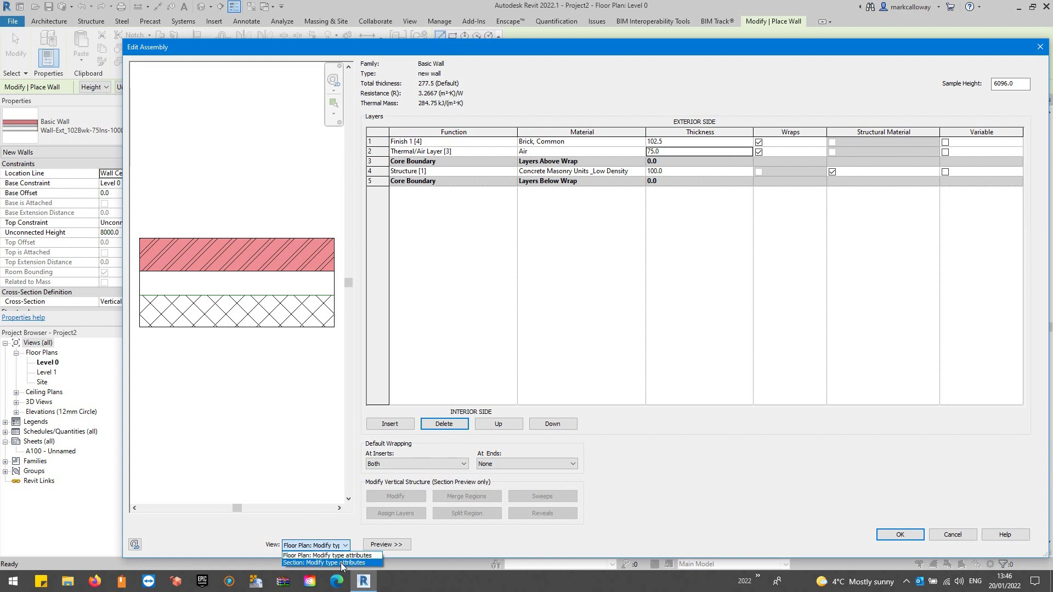
click(340, 563)
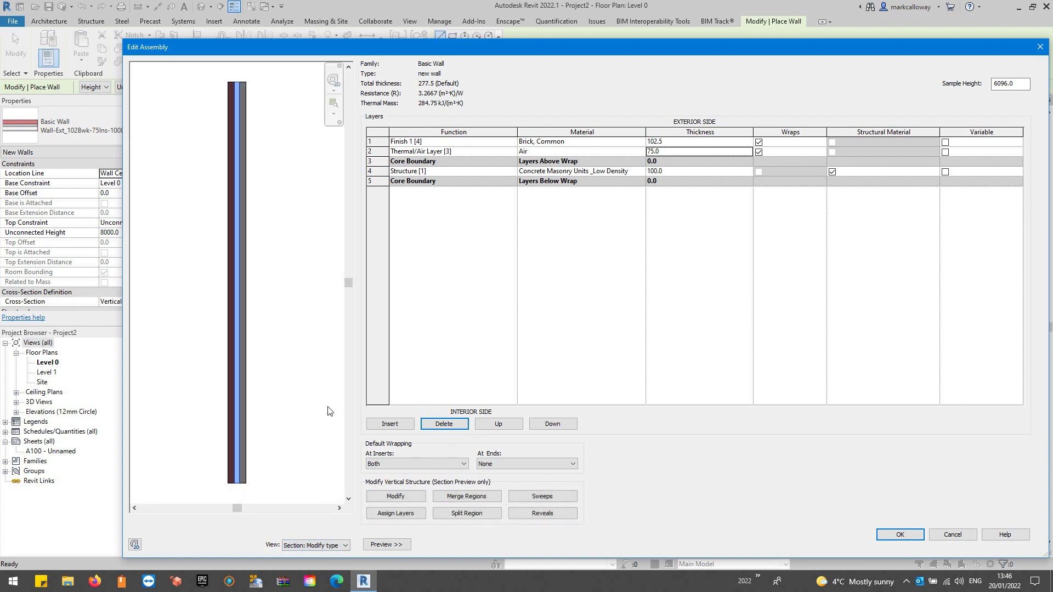
Add a wall sweep row using the Profiles_Brick_Soldier profile
click(542, 496)
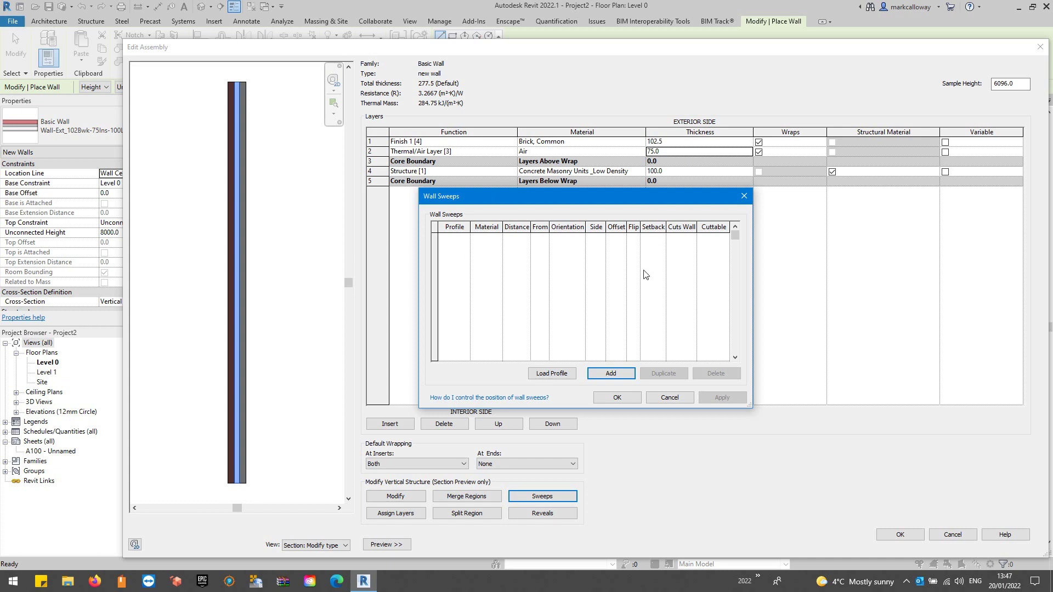
click(619, 377)
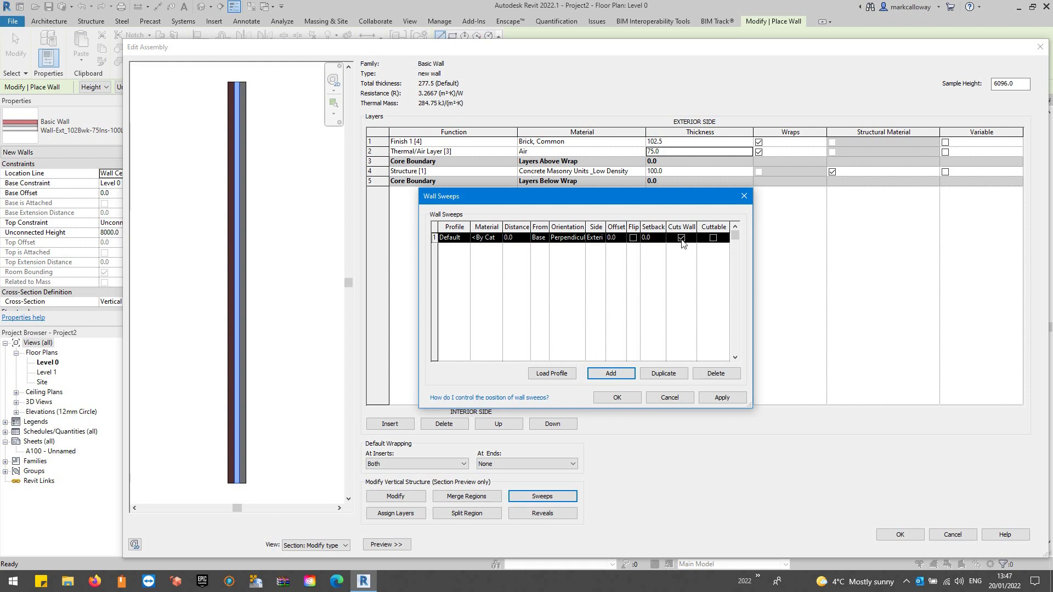
drag(753, 284, 904, 284)
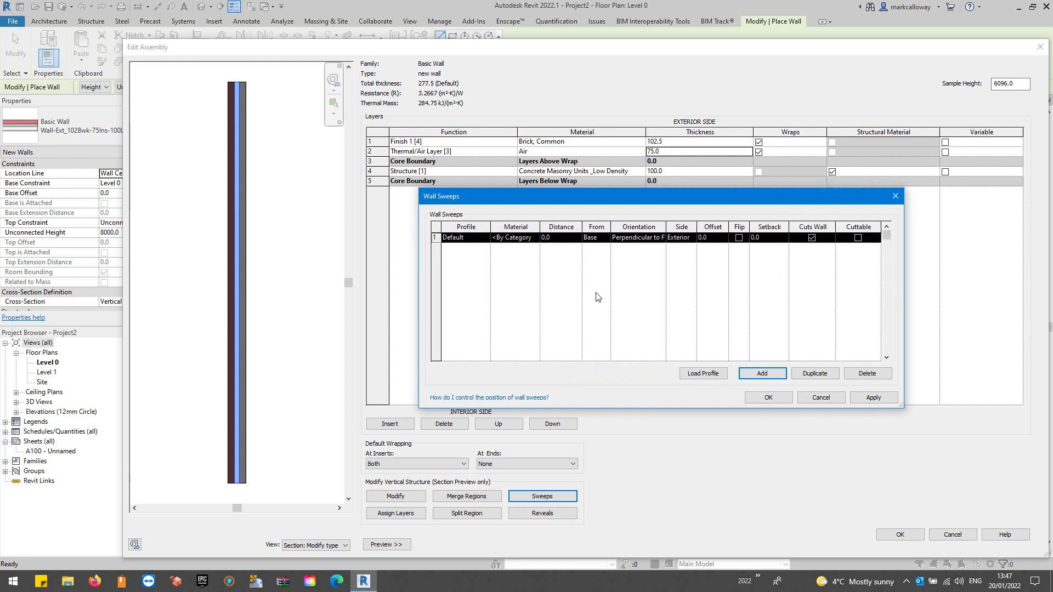
click(484, 241)
click(484, 242)
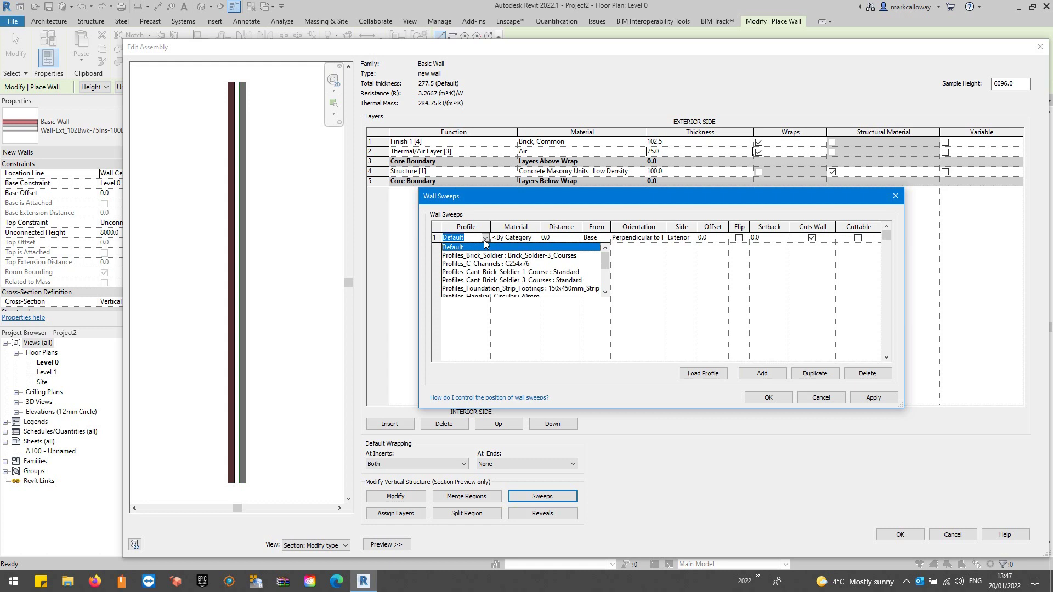
click(532, 257)
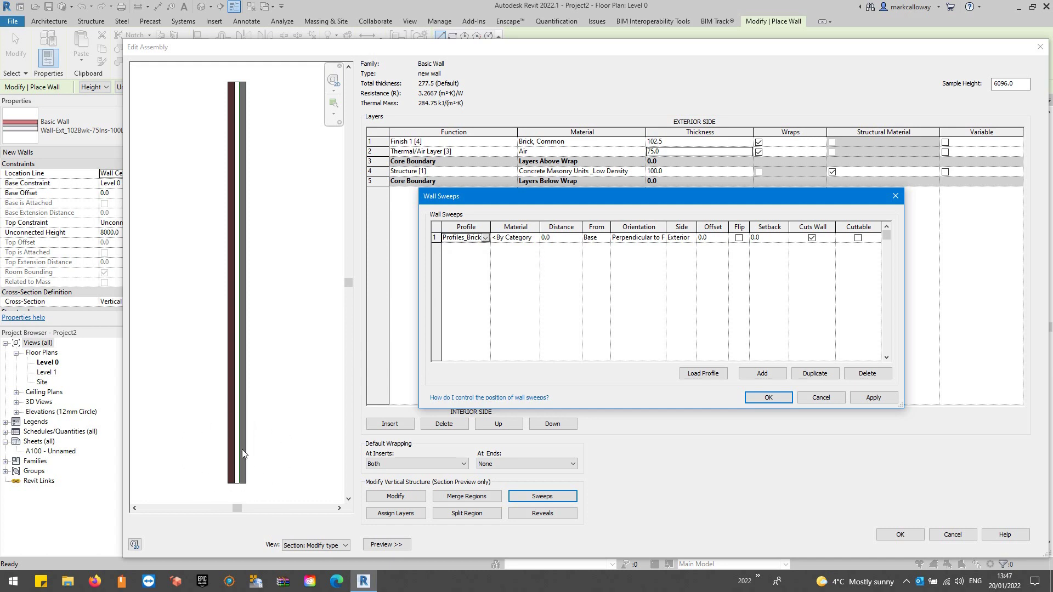
click(530, 239)
click(535, 238)
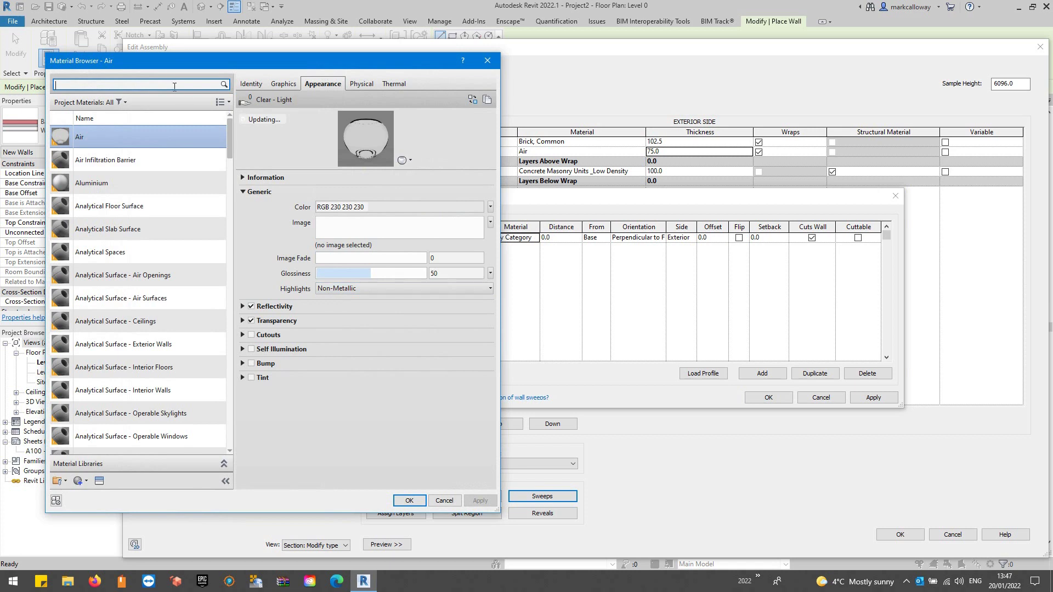
Give the sweep the Brick, Soldier Course material and apply it
text(brick)
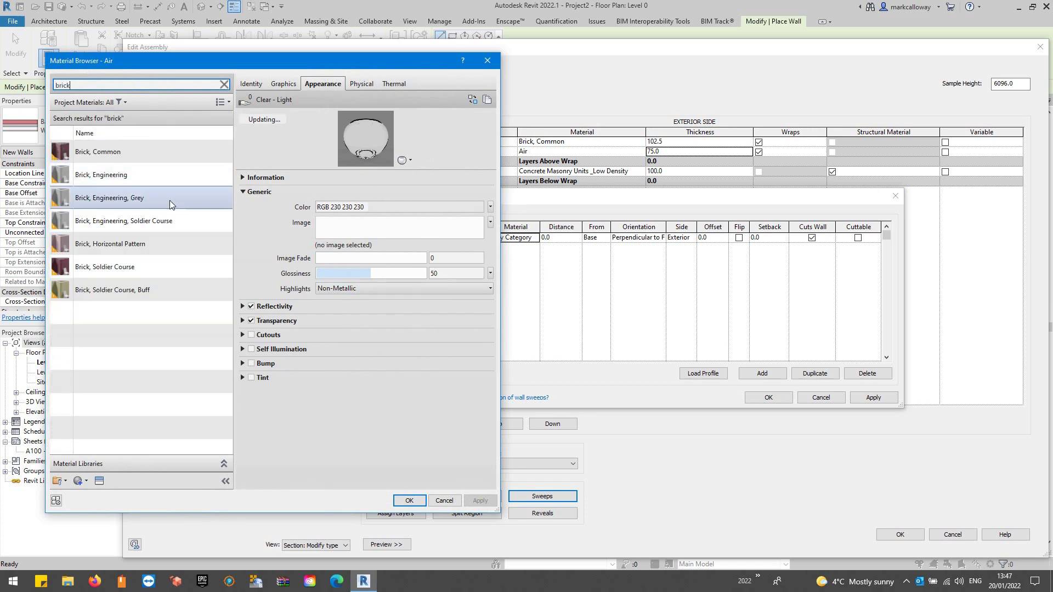
click(159, 267)
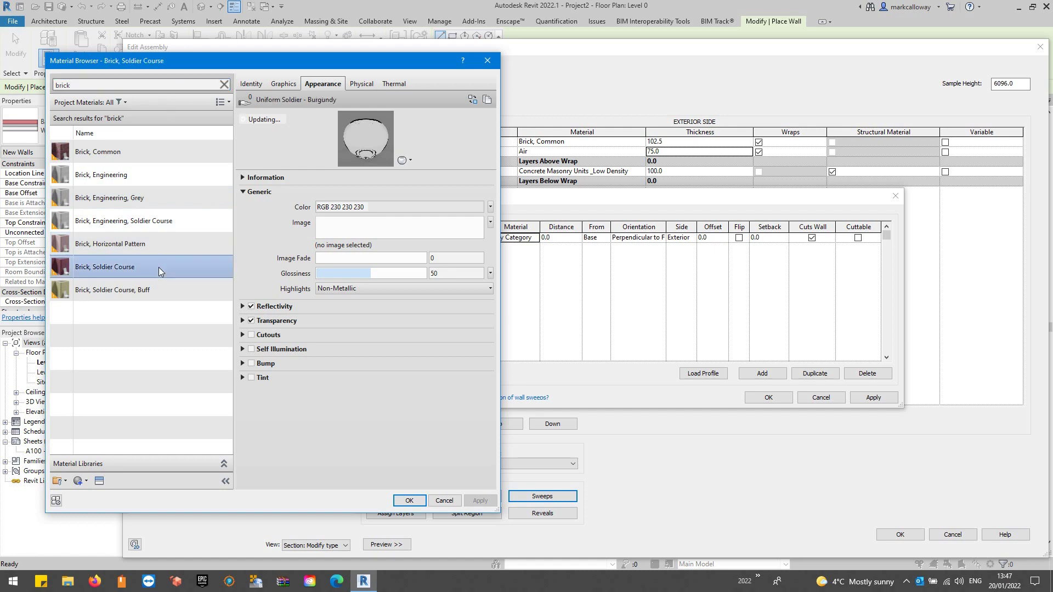
click(420, 503)
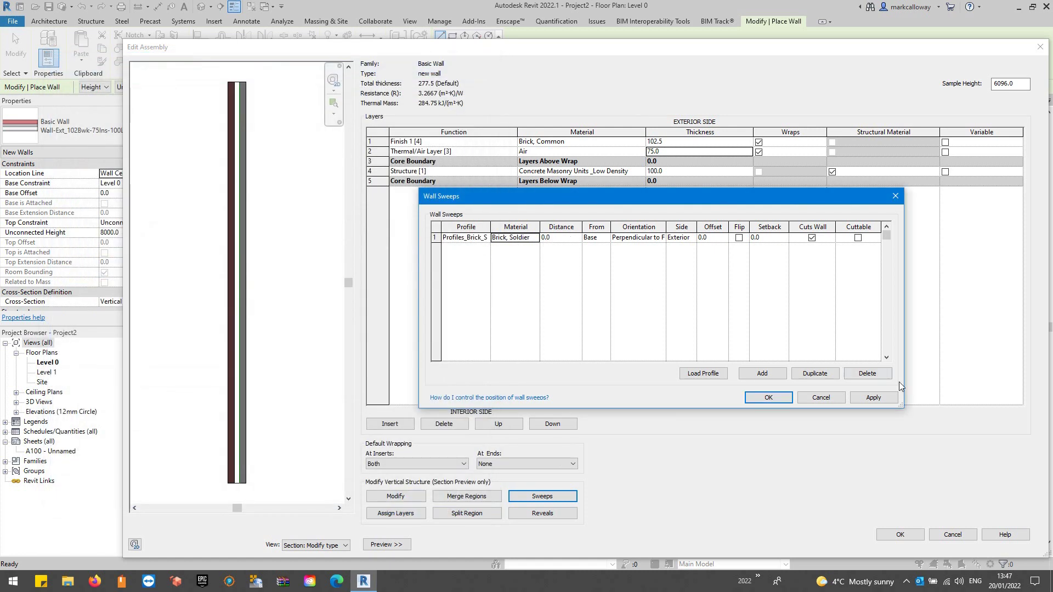
click(873, 397)
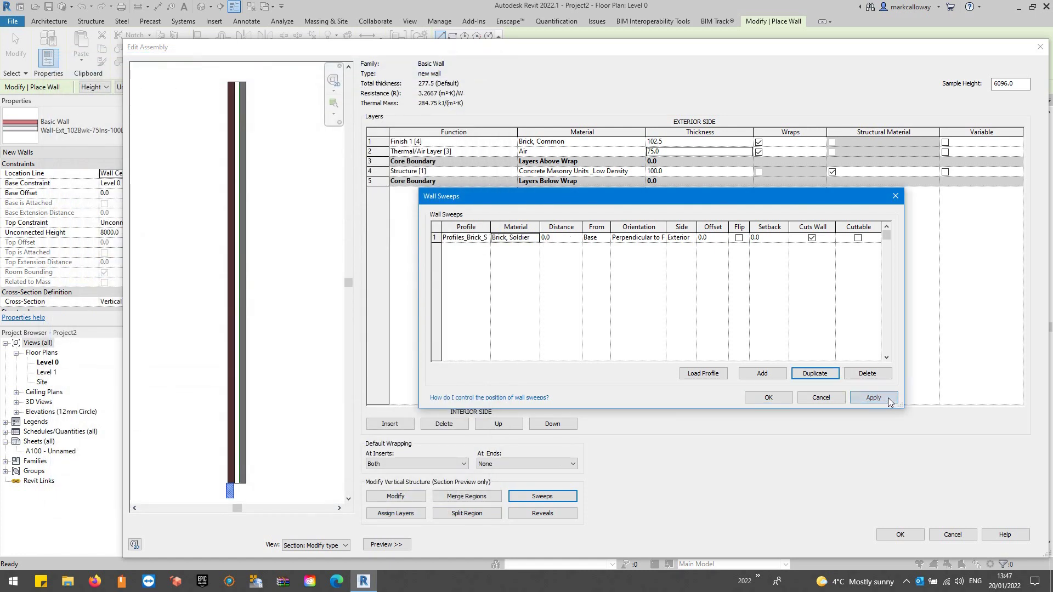
click(229, 497)
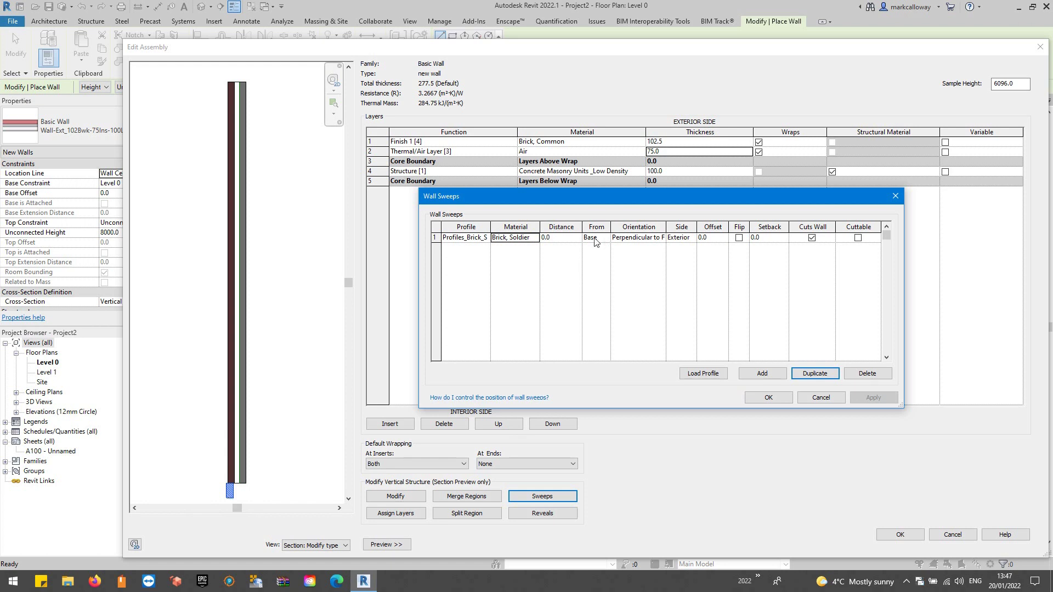
Position the sweep 500 mm above the wall base
click(568, 237)
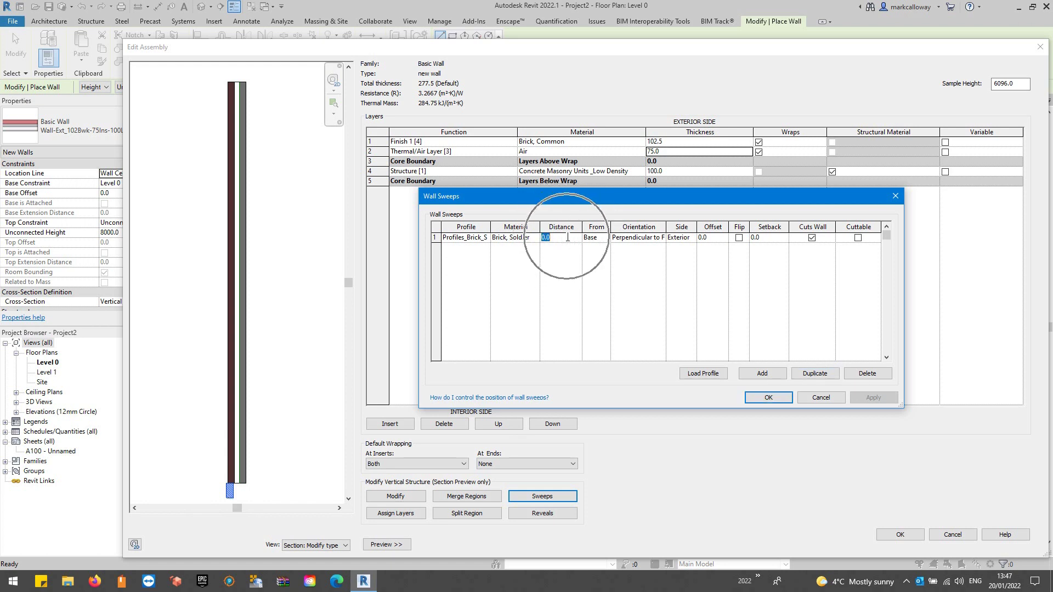
click(596, 238)
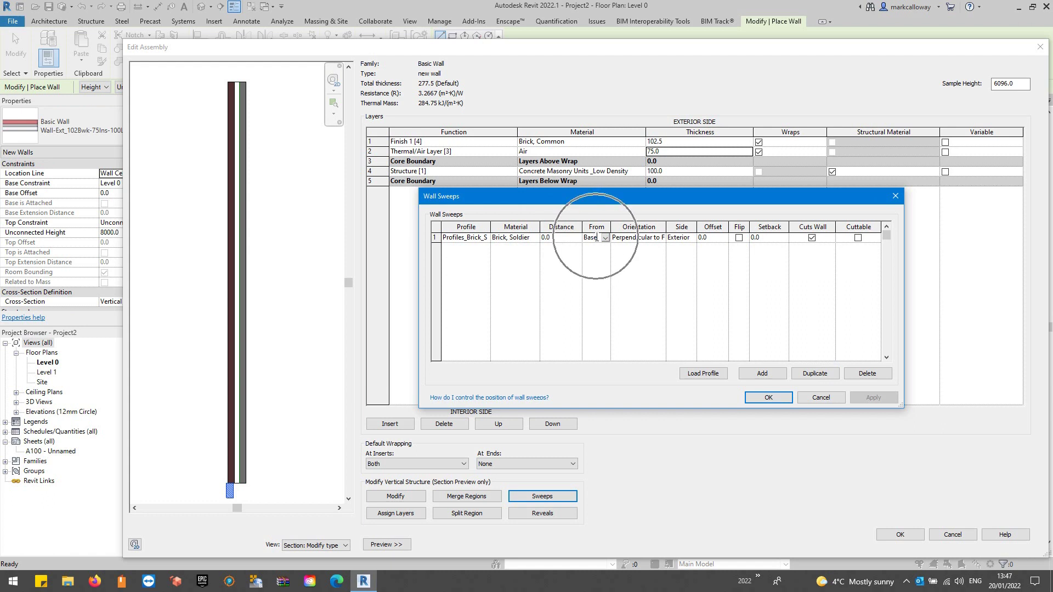
click(605, 237)
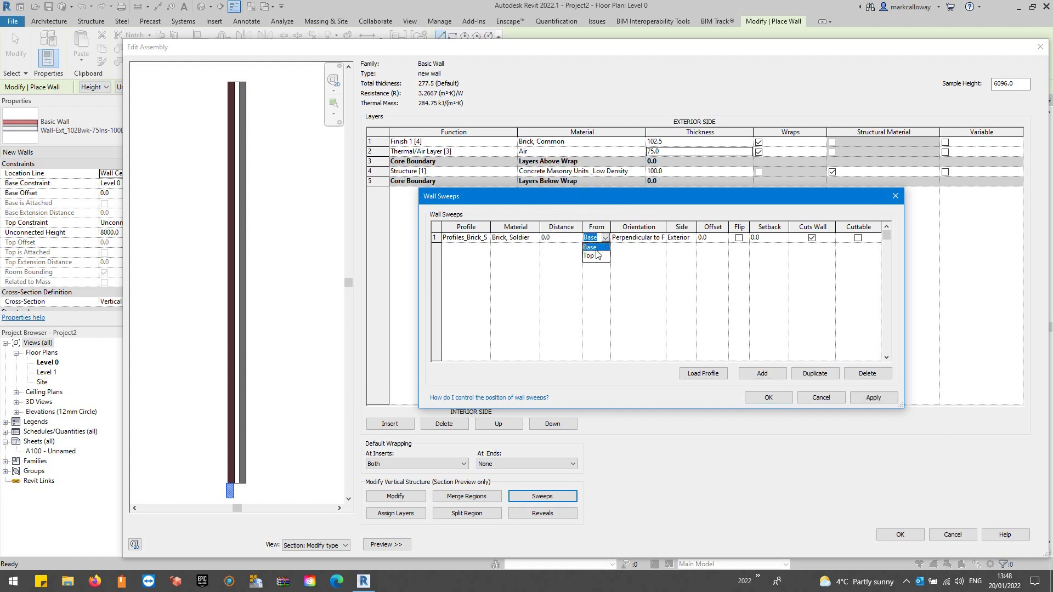
click(597, 255)
click(877, 400)
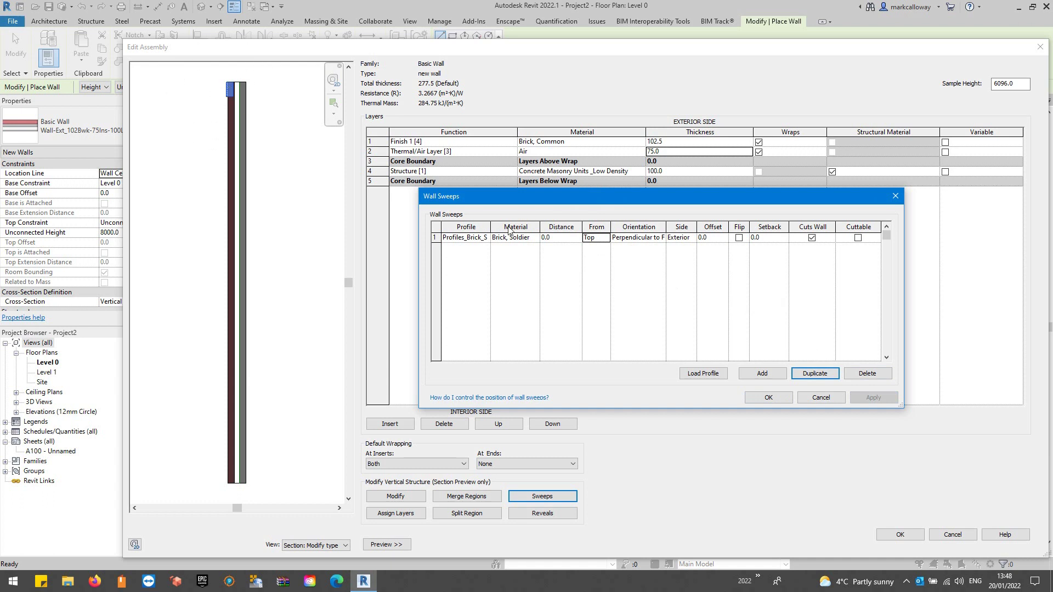
click(607, 238)
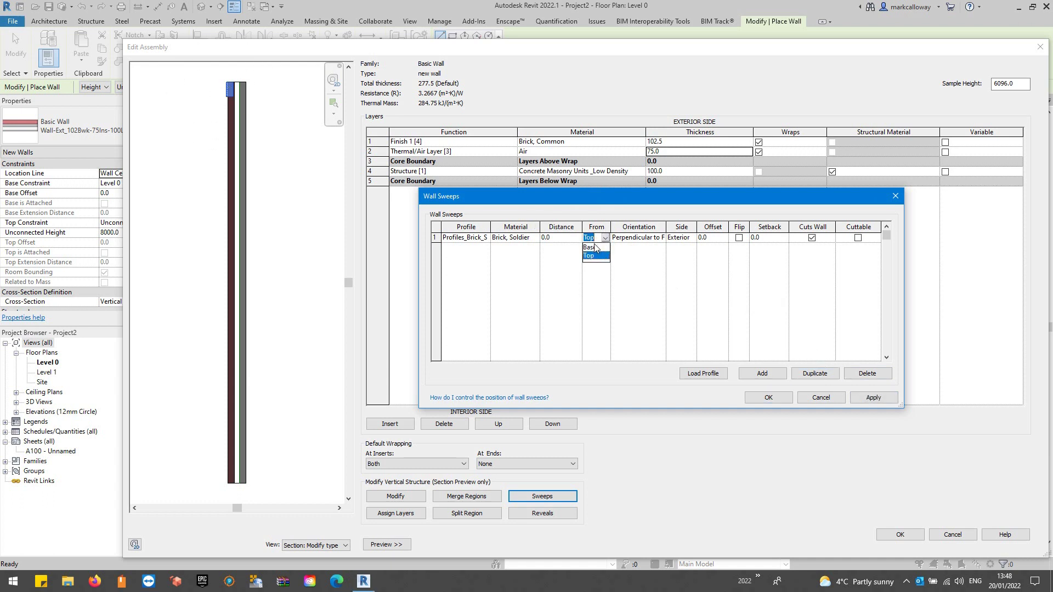
click(594, 247)
click(567, 237)
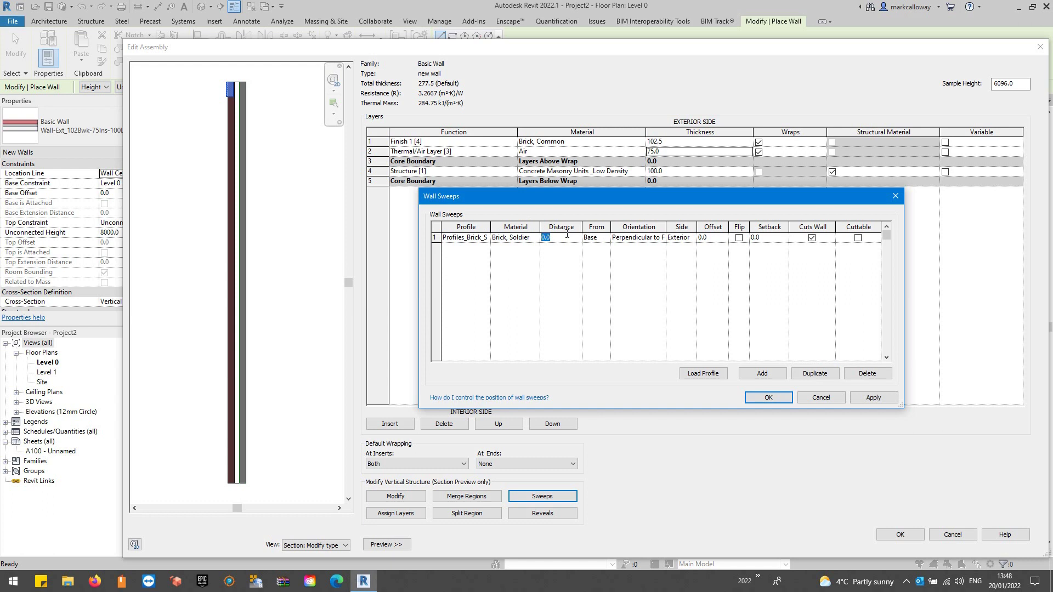
text(500)
click(864, 400)
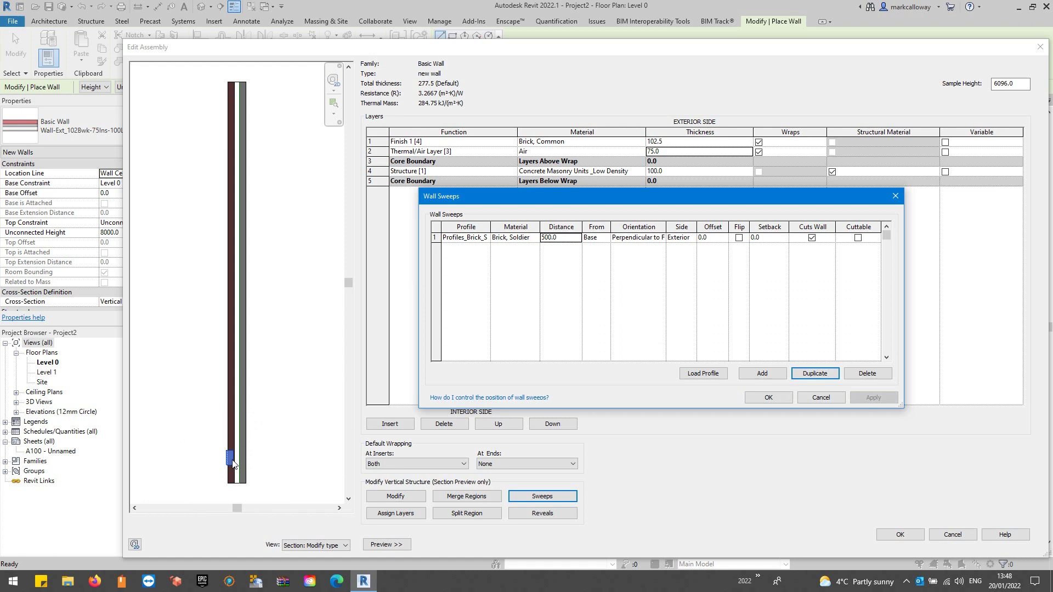
Keep the sweep on the Exterior side with an offset of 0
click(691, 238)
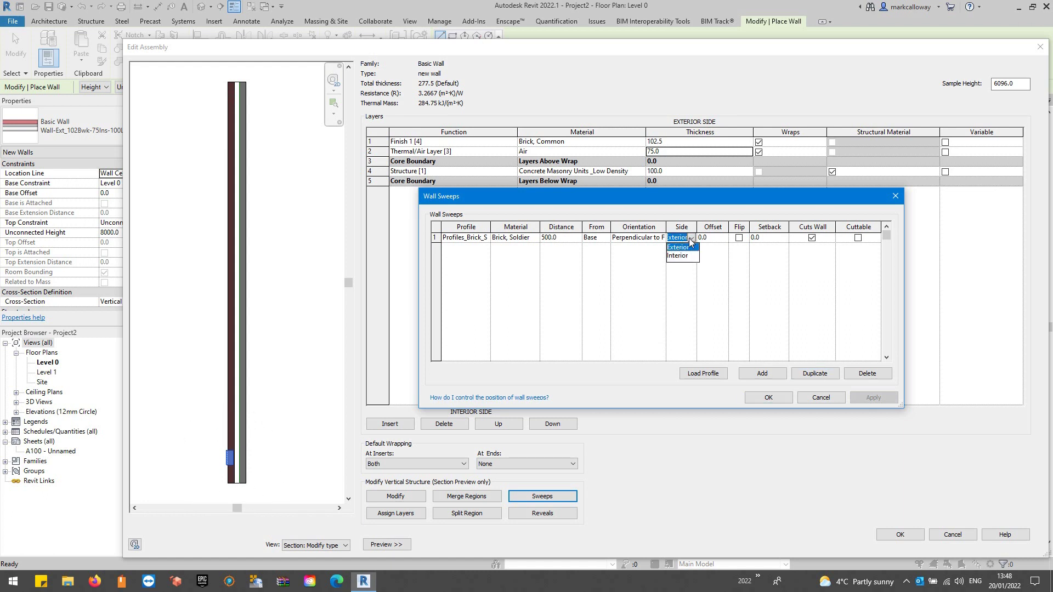
click(691, 240)
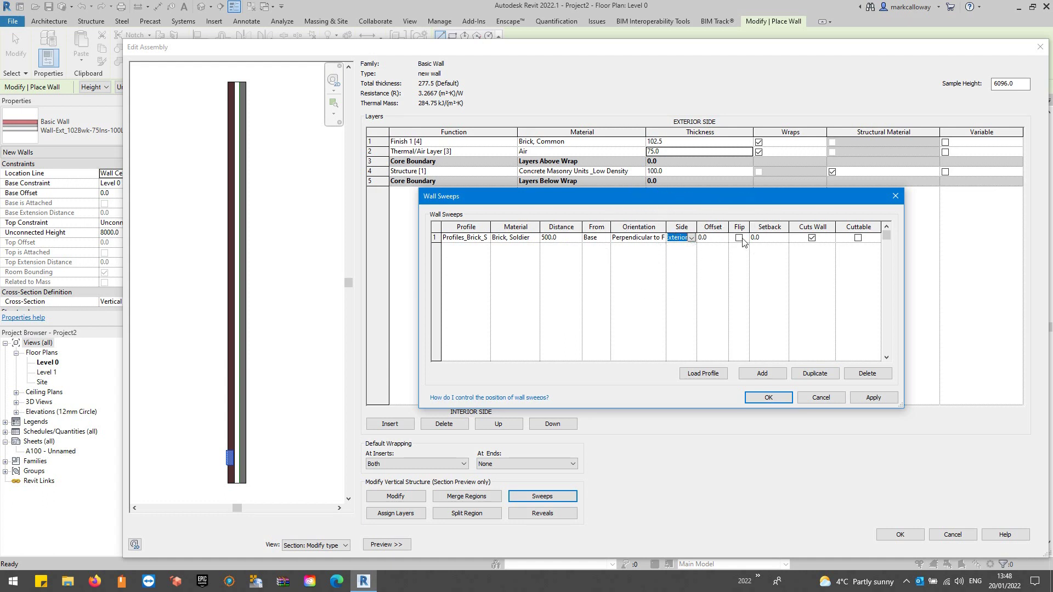
click(708, 239)
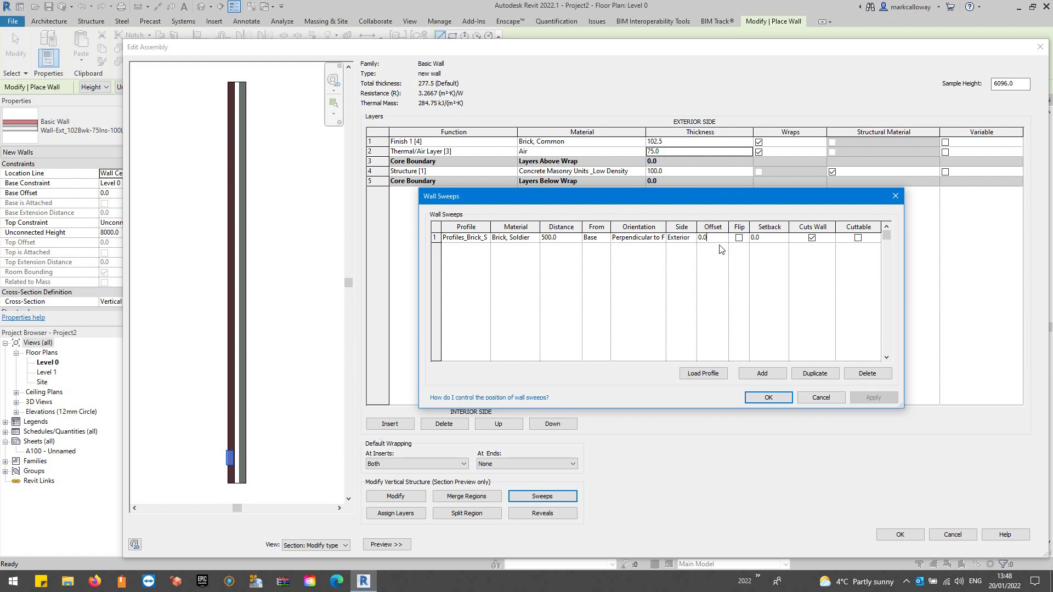
drag(715, 237, 686, 238)
text(500)
click(868, 398)
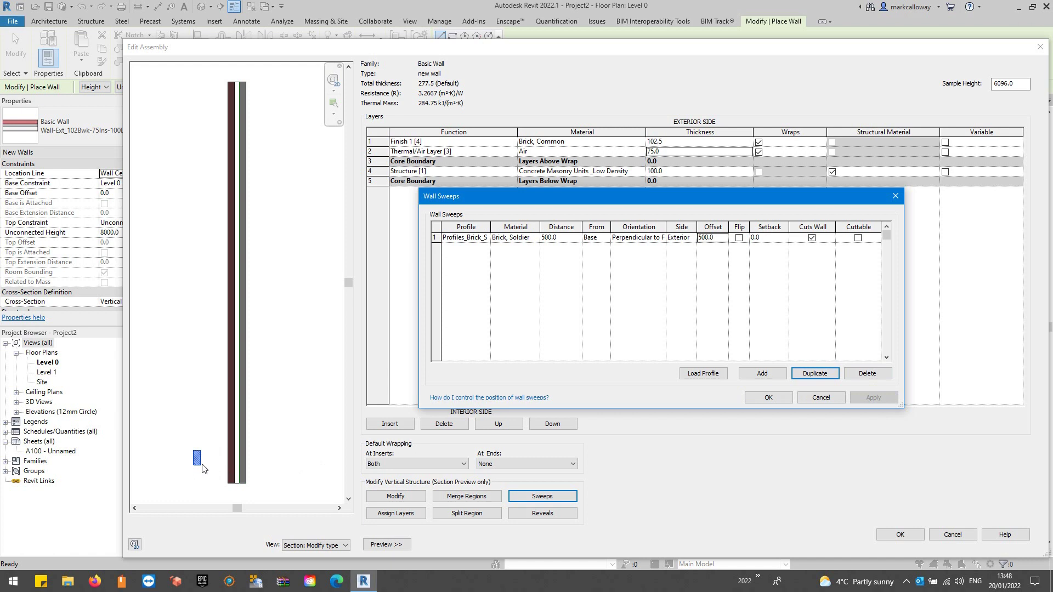
key(ctrl)
click(724, 240)
text(0)
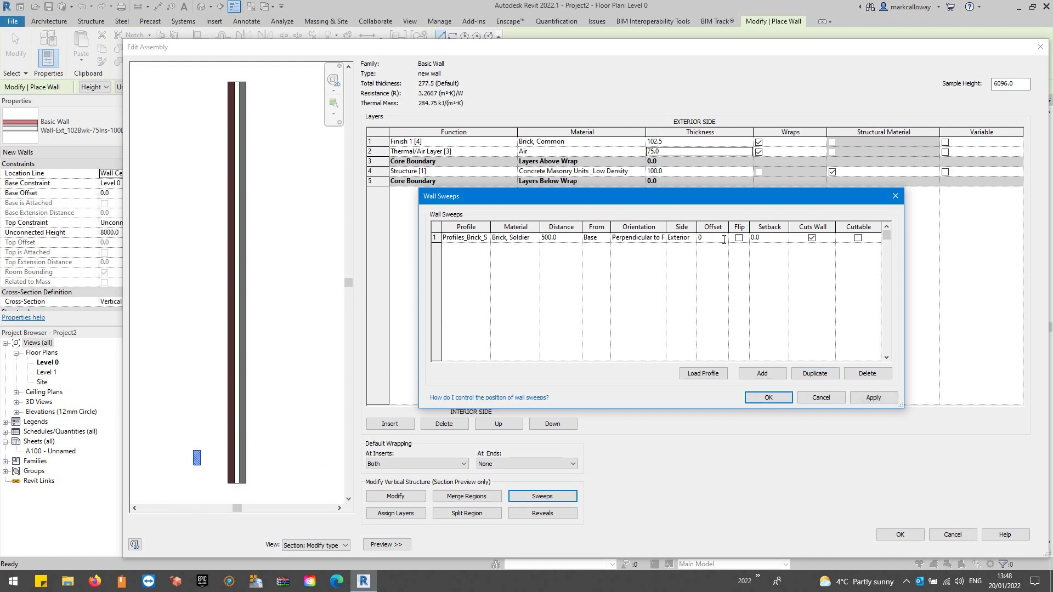
click(873, 398)
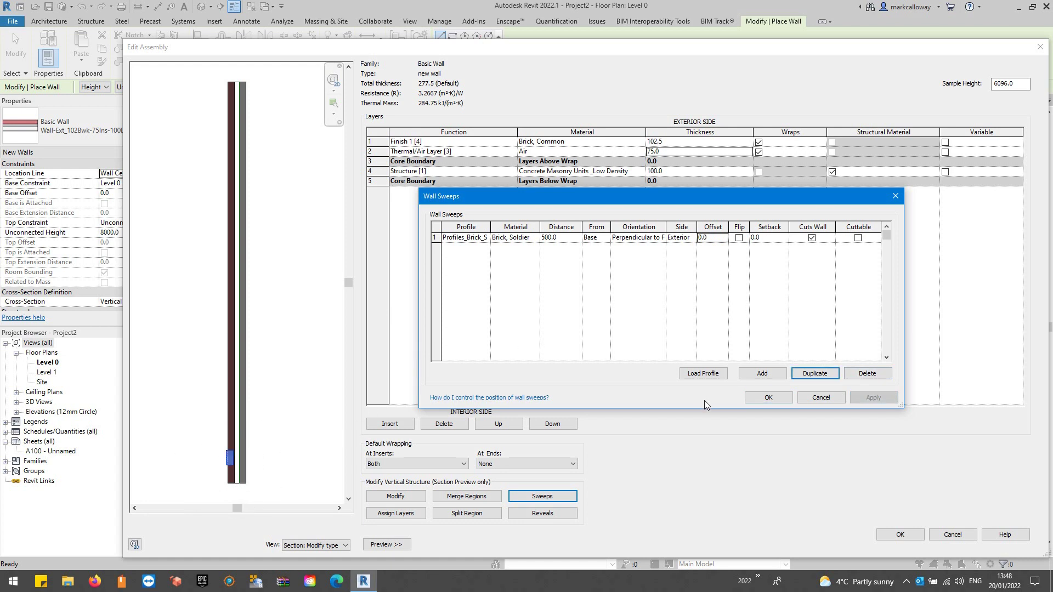
Accept the Wall Sweeps, Edit Assembly and Type Properties changes for 'new wall'
click(770, 398)
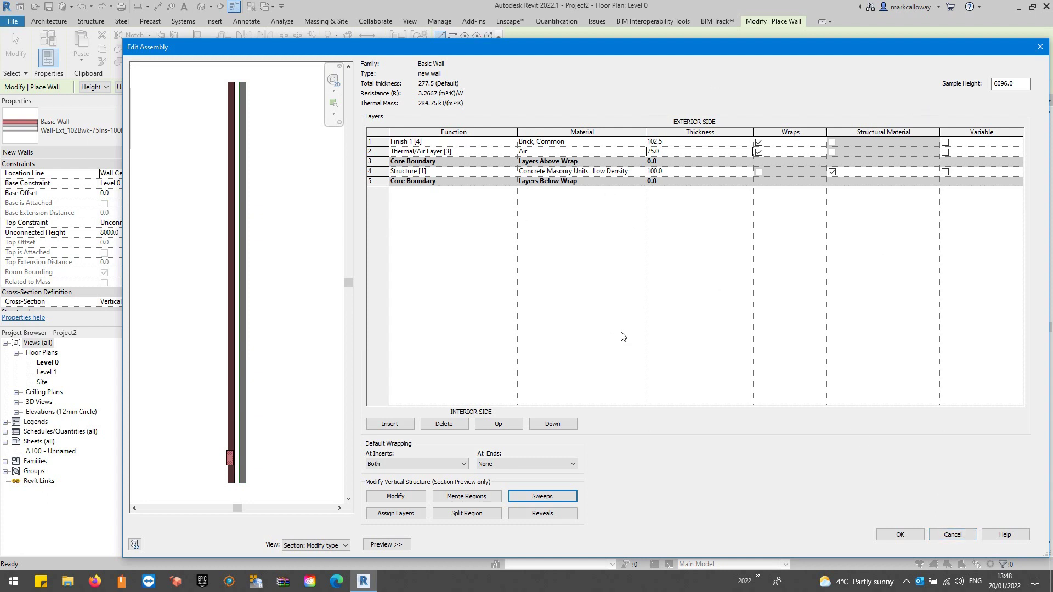
click(890, 535)
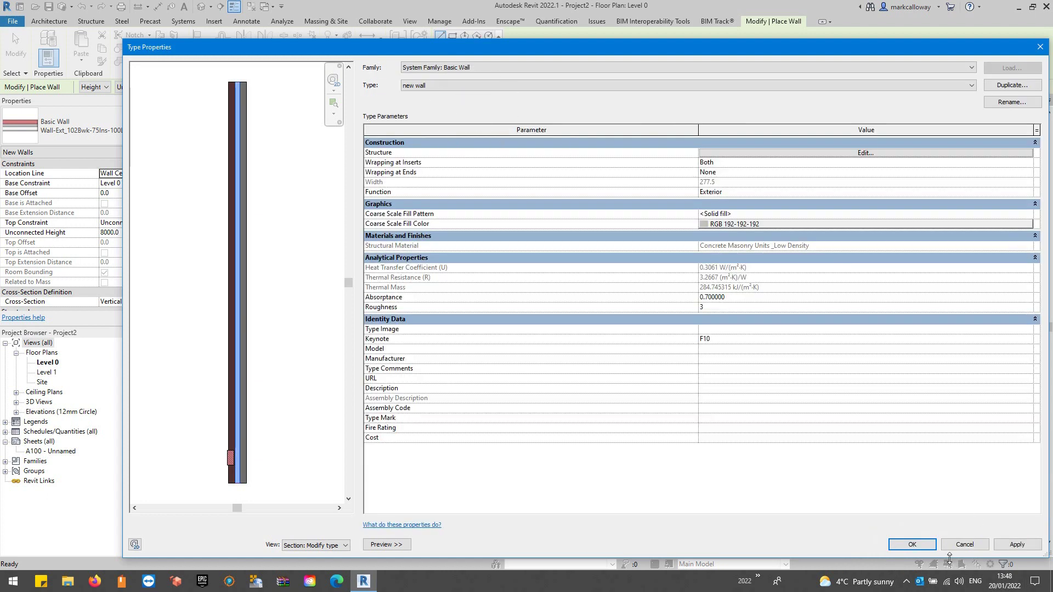
click(911, 545)
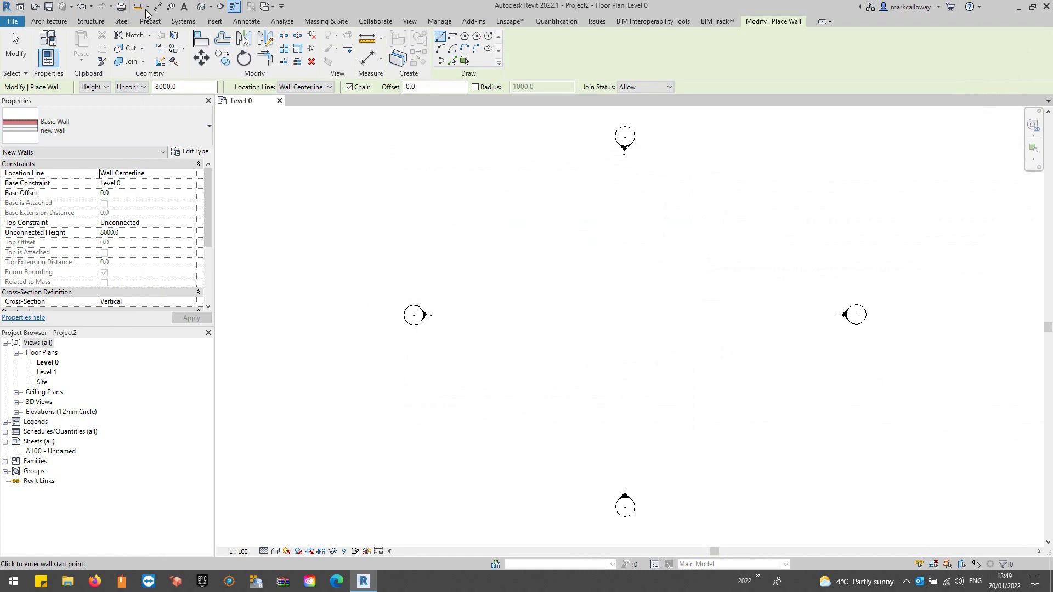
Draw a 'new wall' wall in the default 3D view and orbit to inspect its soldier band
click(201, 6)
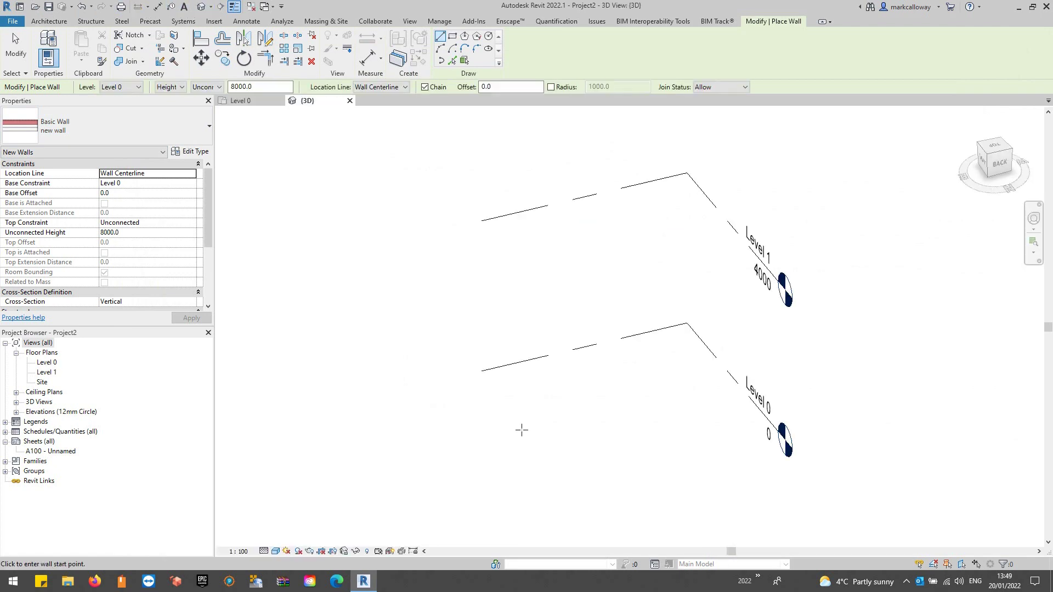
click(497, 436)
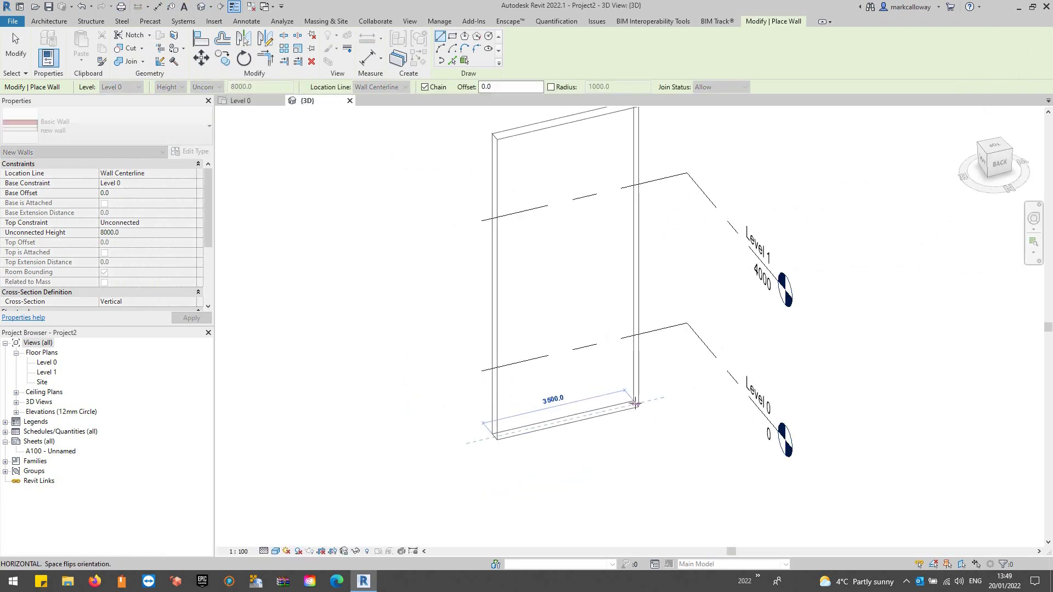
click(639, 409)
key(Escape)
key(Escape)
shift+middle_drag(364, 440, 784, 452)
scroll(783, 455, up, 6)
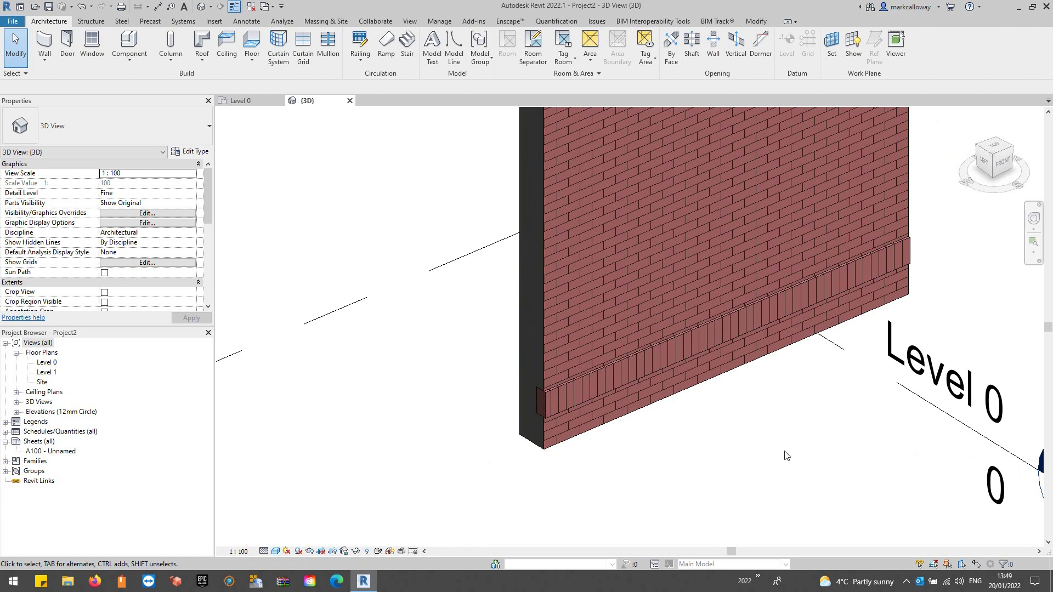
scroll(784, 455, down, 4)
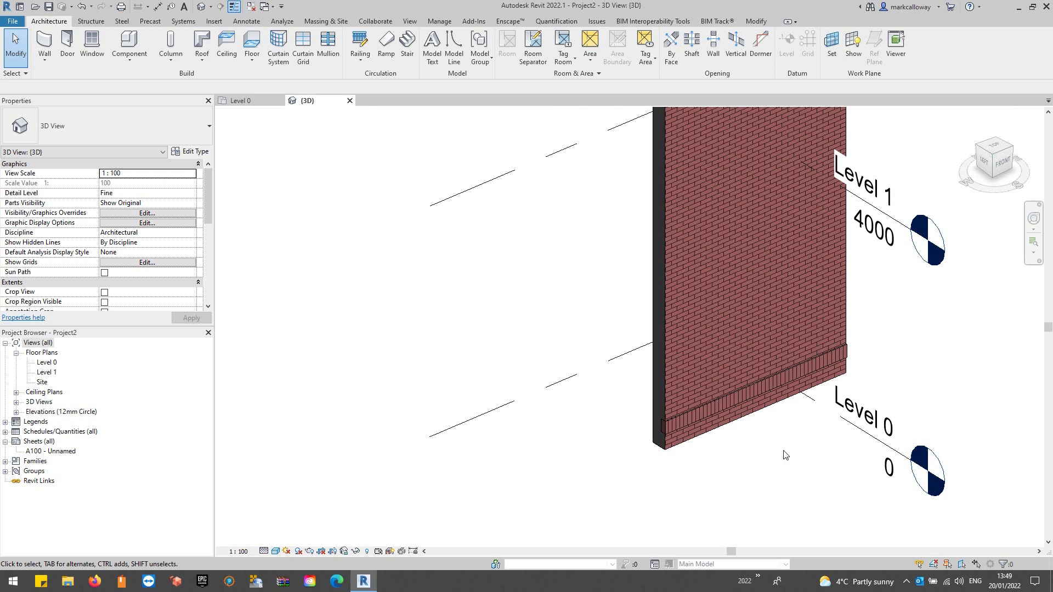
Place a Cornice wall sweep across the wall face, 1500 above Level 0, and select it
click(54, 61)
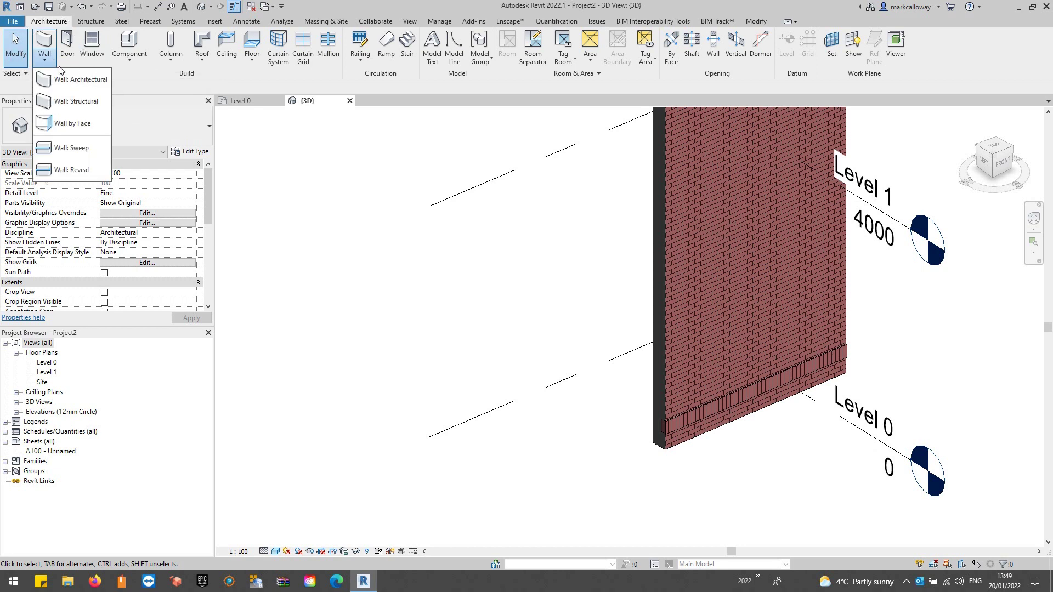
click(96, 149)
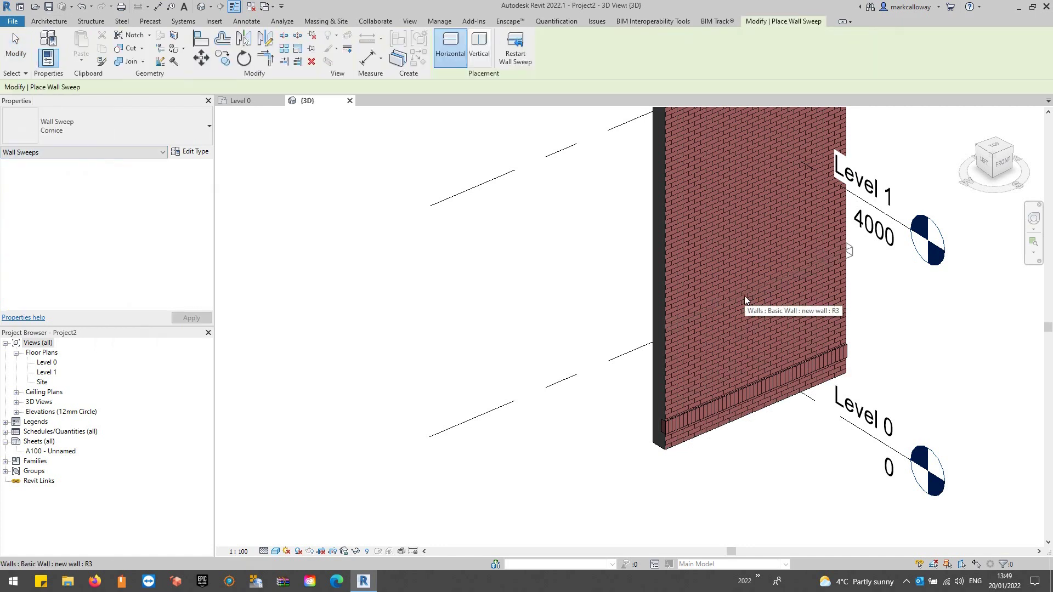
click(726, 343)
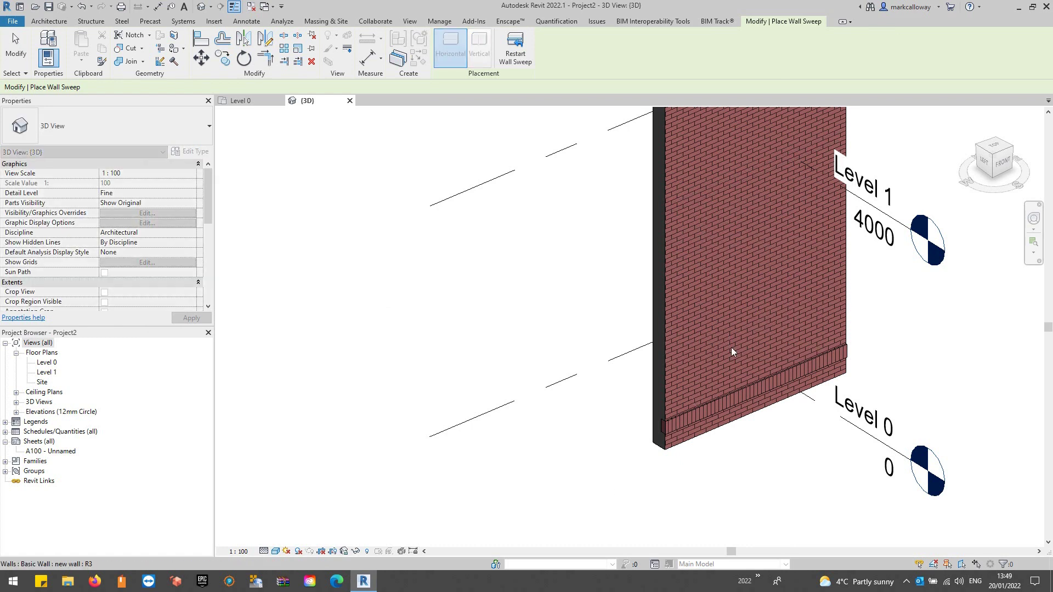
key(Escape)
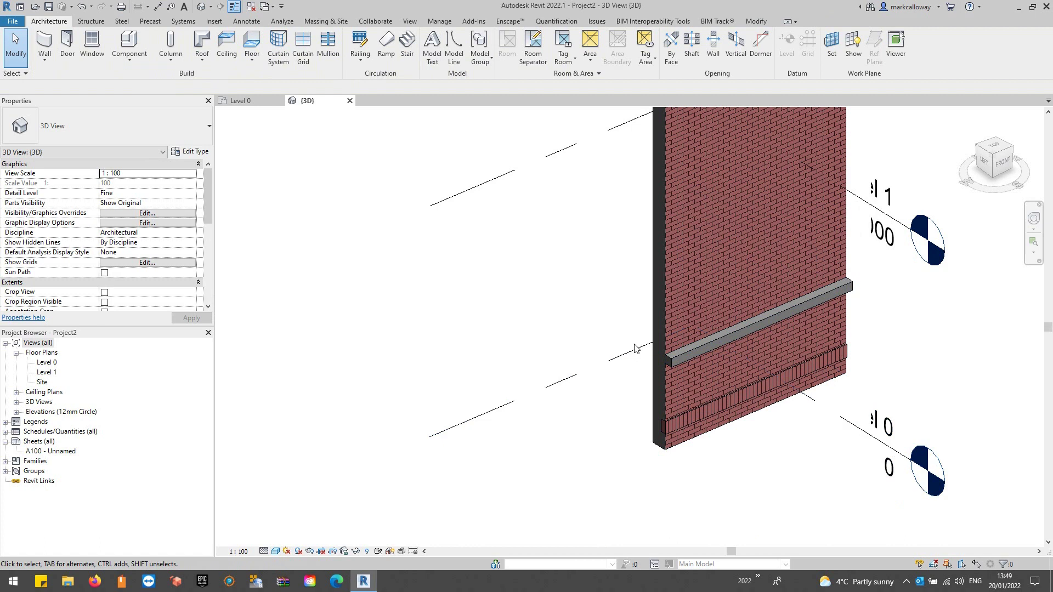
click(676, 361)
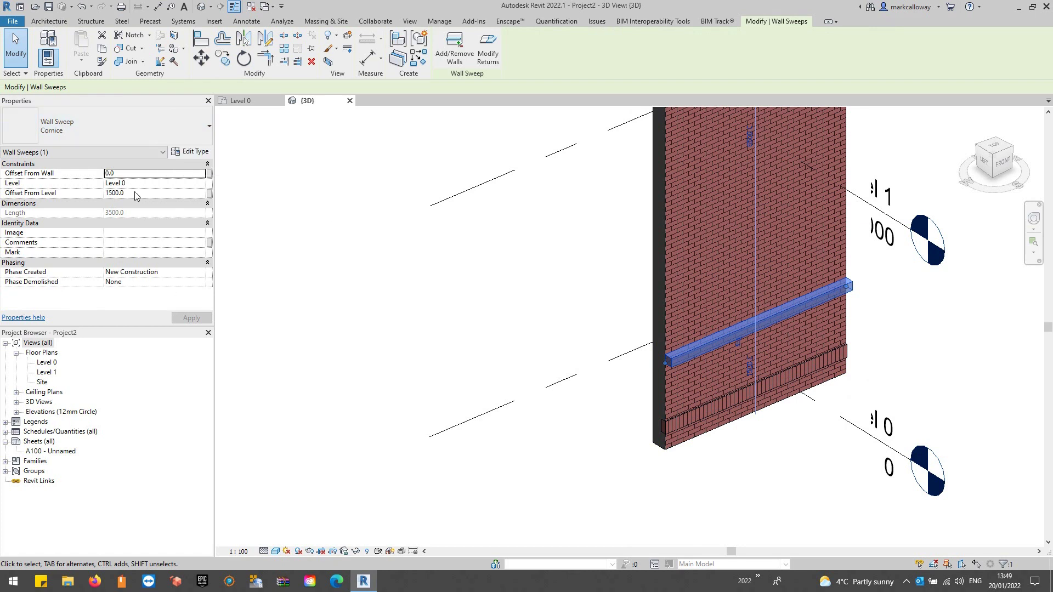
Duplicate the Cornice sweep type as 'new wall sweep'
click(159, 127)
click(187, 152)
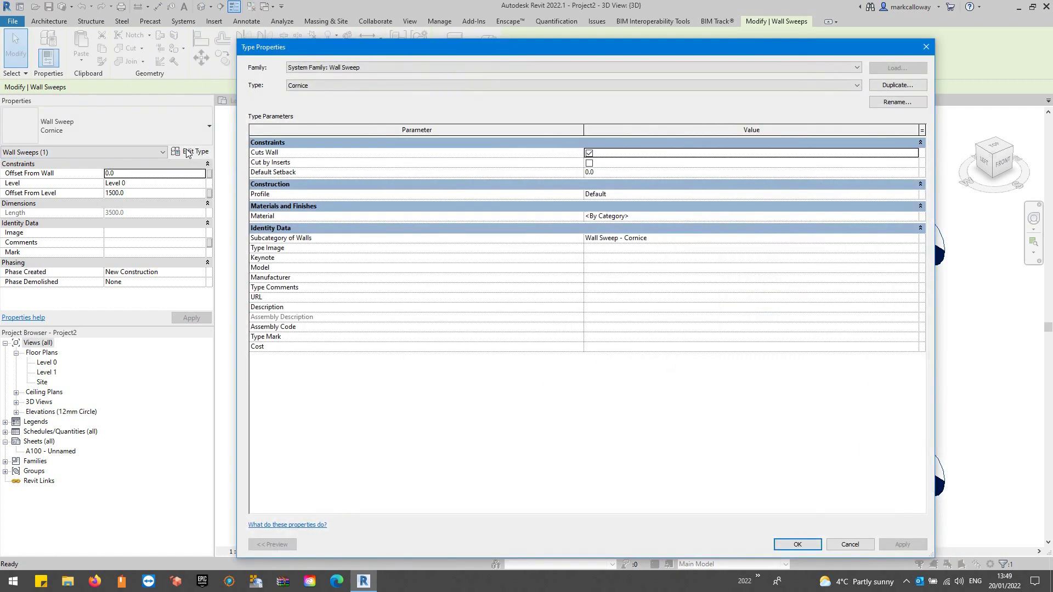
click(332, 81)
click(333, 96)
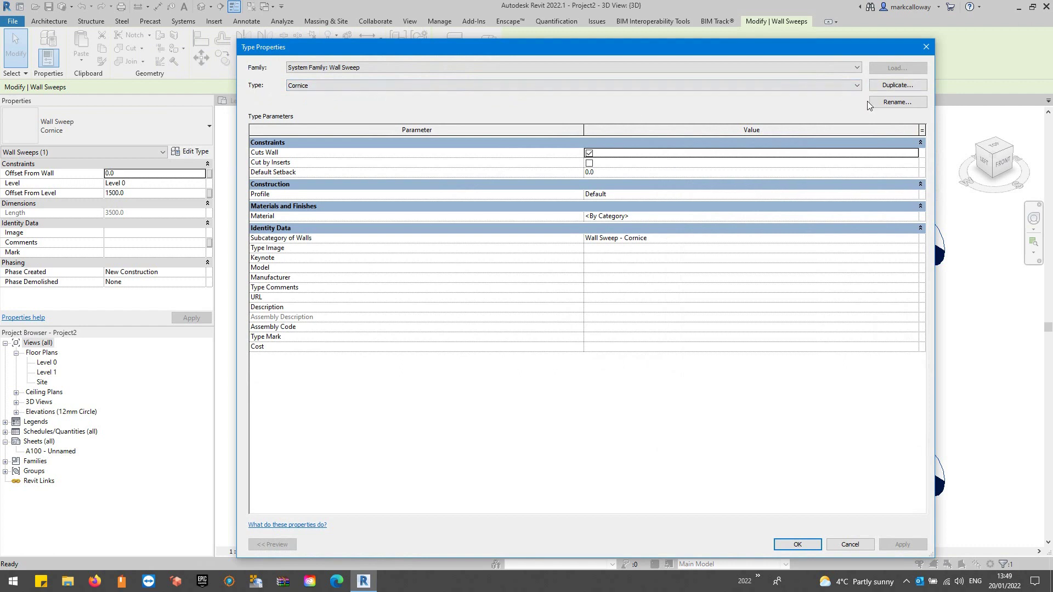
click(897, 85)
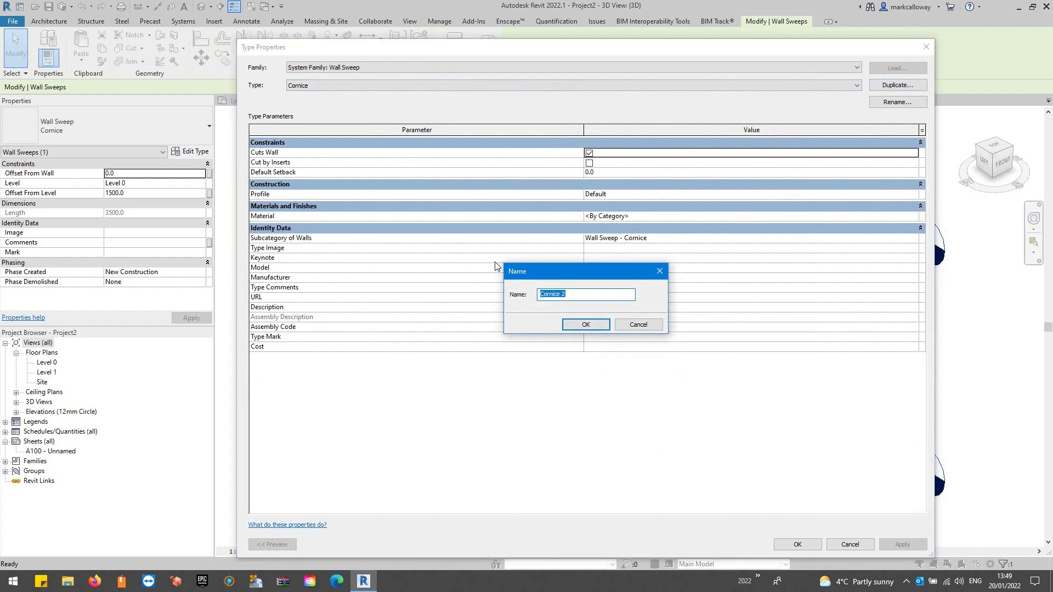
text(new wall sweep)
click(594, 326)
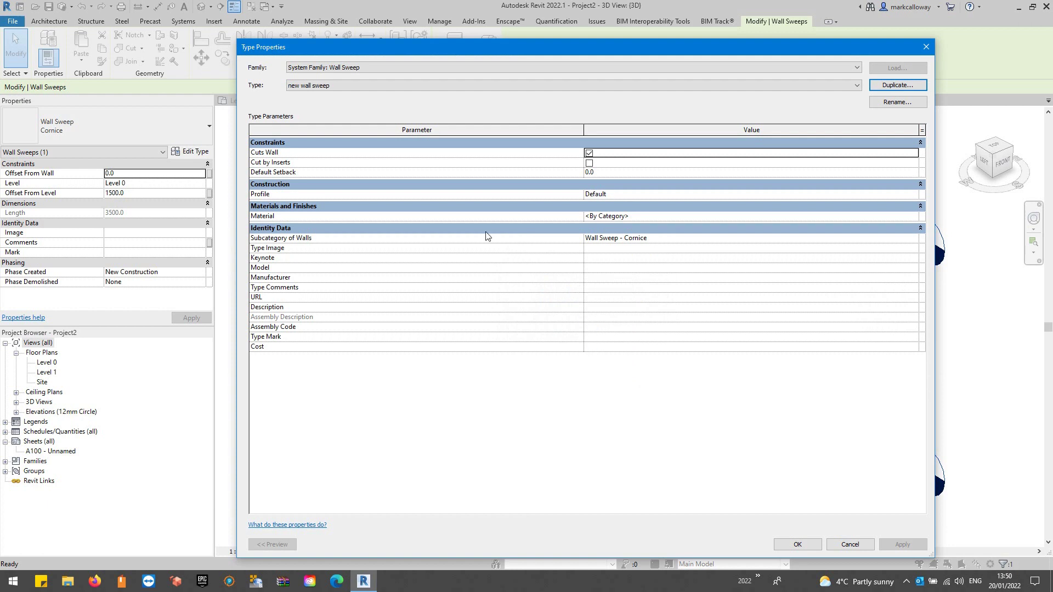
Set the sweep type's profile to Brick_Soldier-3_Courses and material to Brick, Soldier Course
click(664, 195)
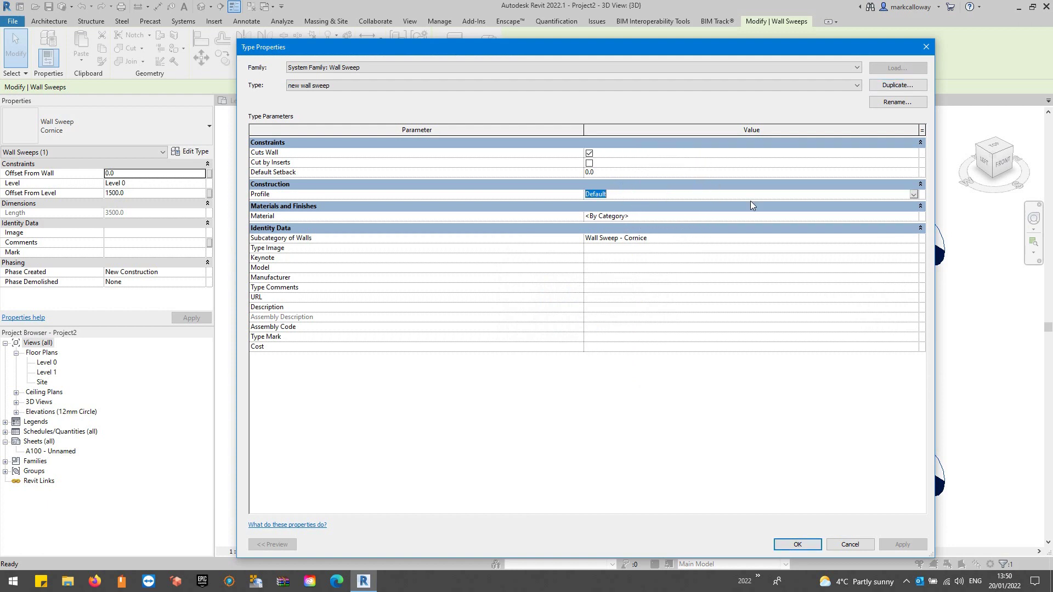
click(913, 195)
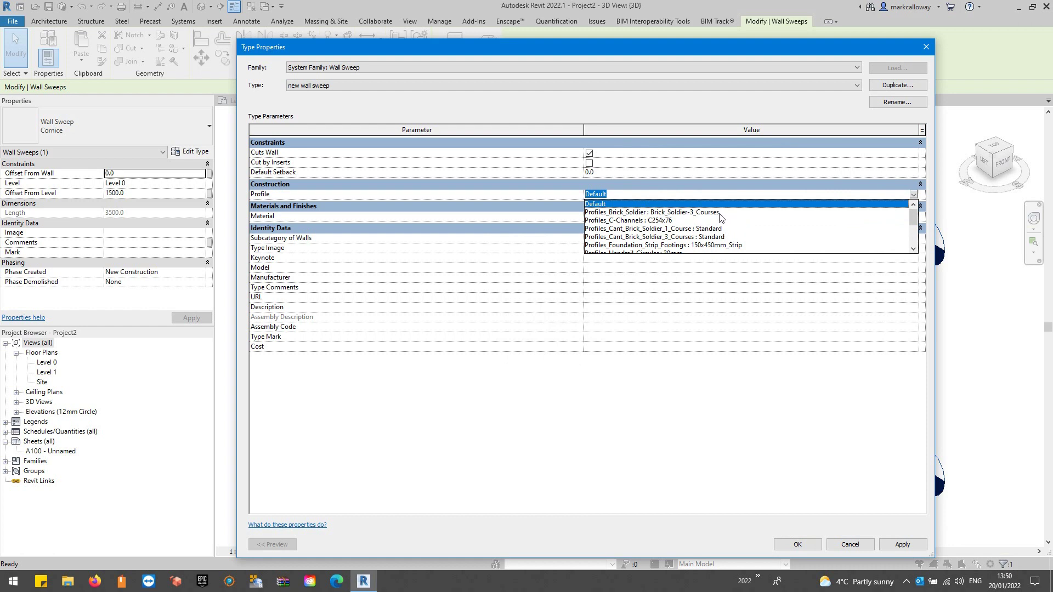
click(685, 213)
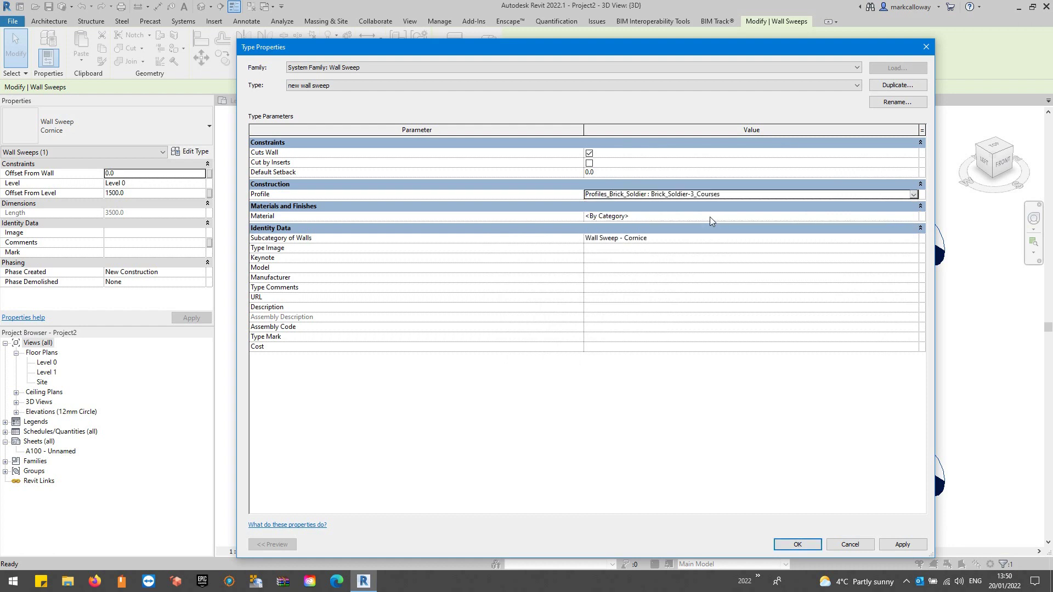
click(710, 216)
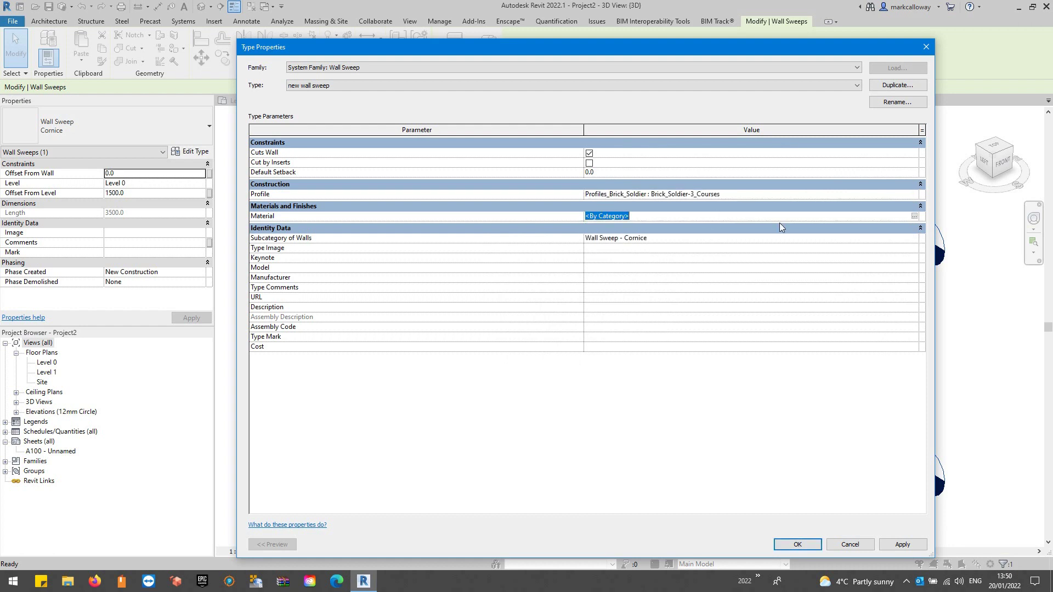
click(914, 216)
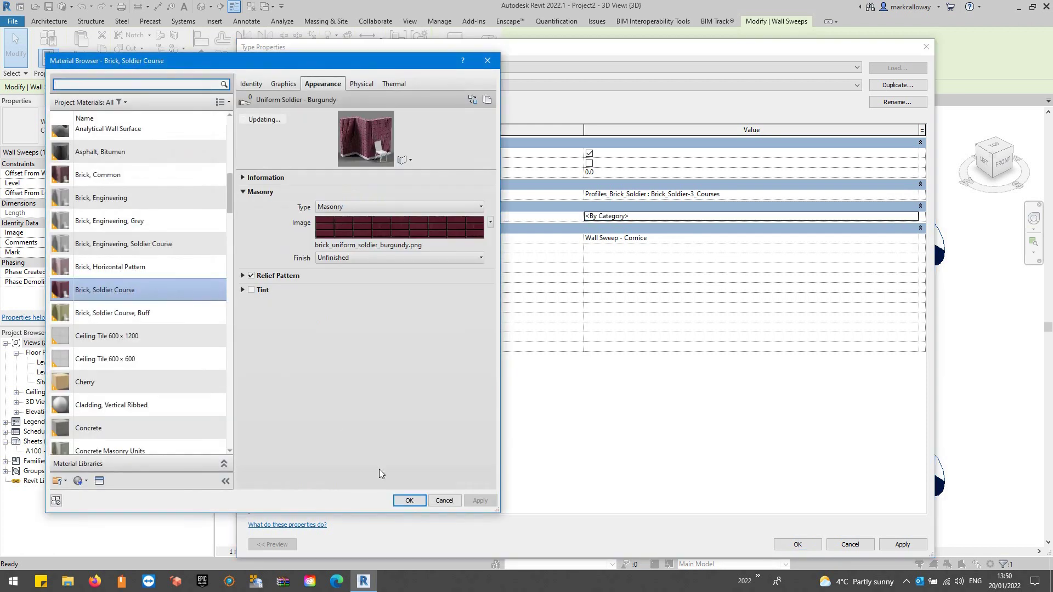
click(409, 500)
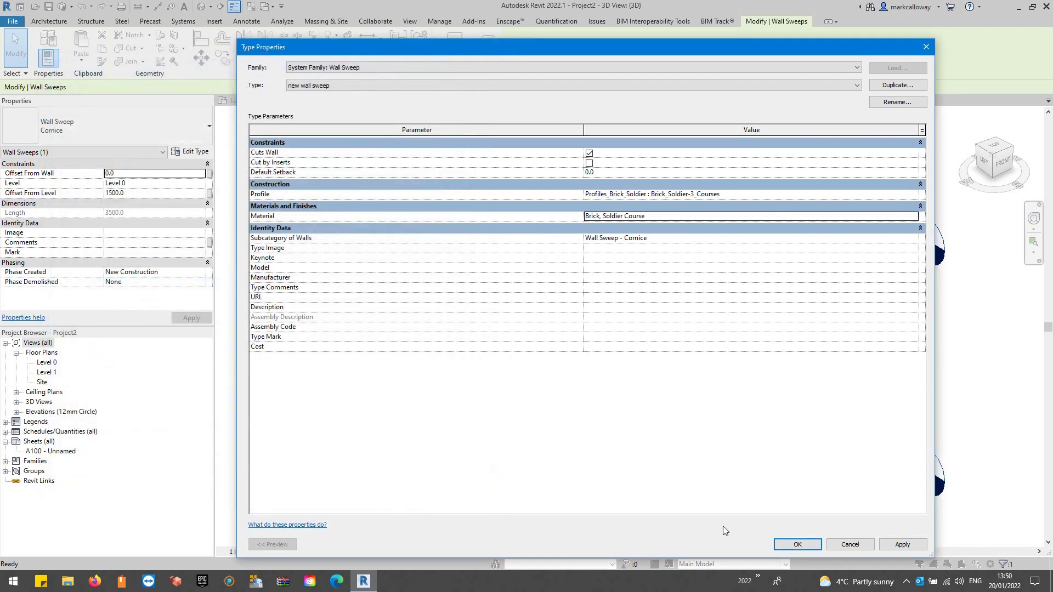
click(796, 544)
click(795, 502)
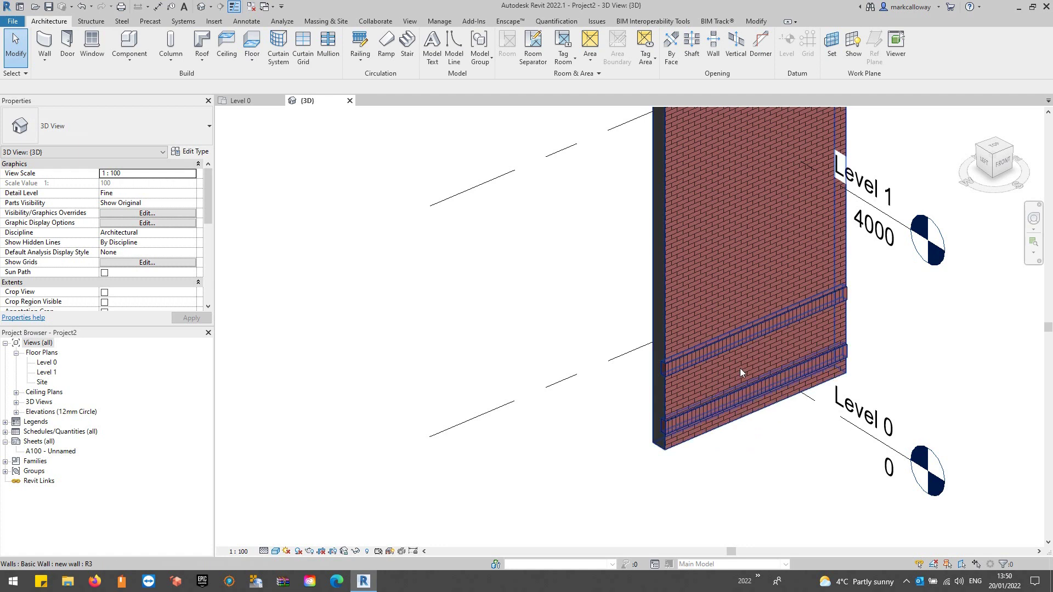
Pull both ends of the upper soldier-course sweep inward until it is 1340 mm long
click(736, 340)
scroll(846, 344, up, 2)
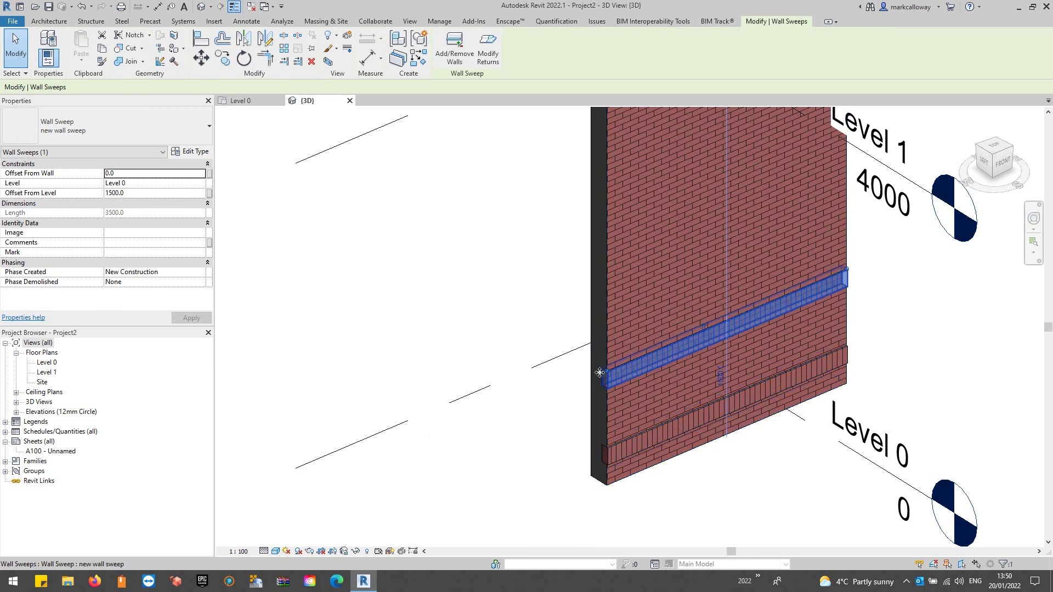
click(600, 372)
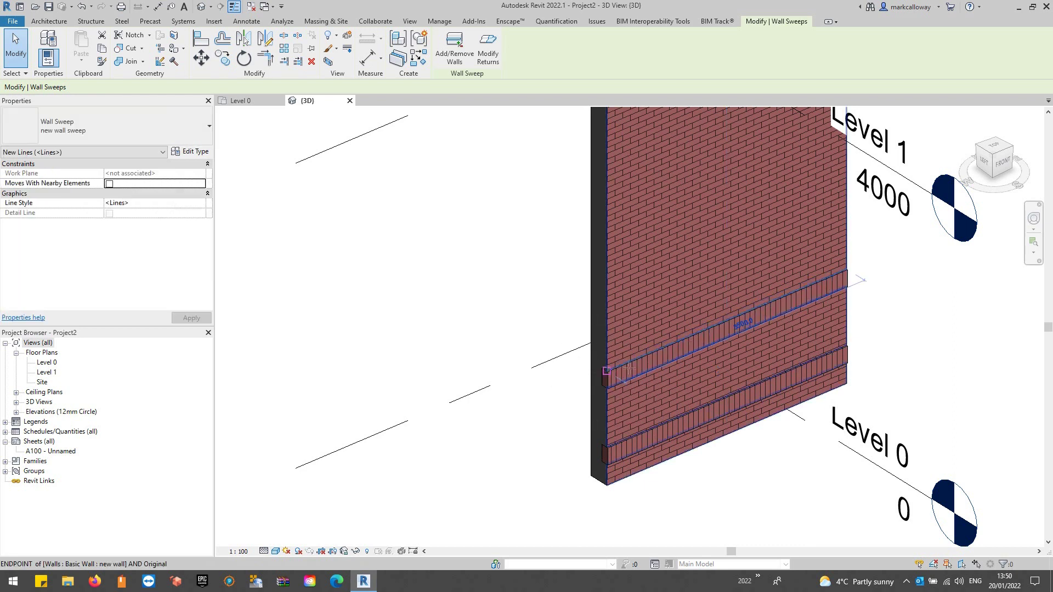
drag(627, 368, 686, 345)
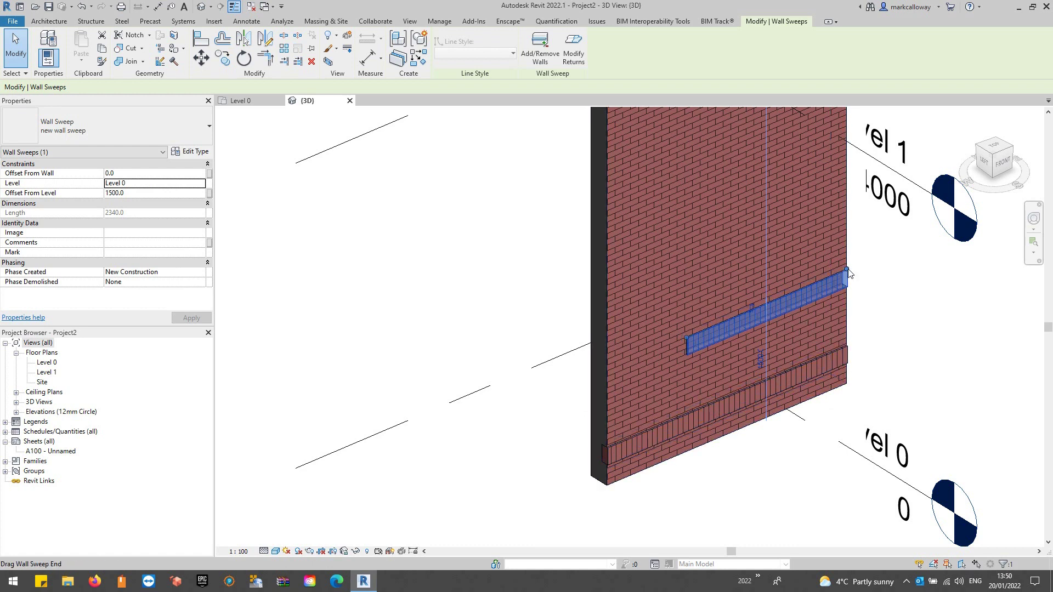
drag(847, 271, 777, 300)
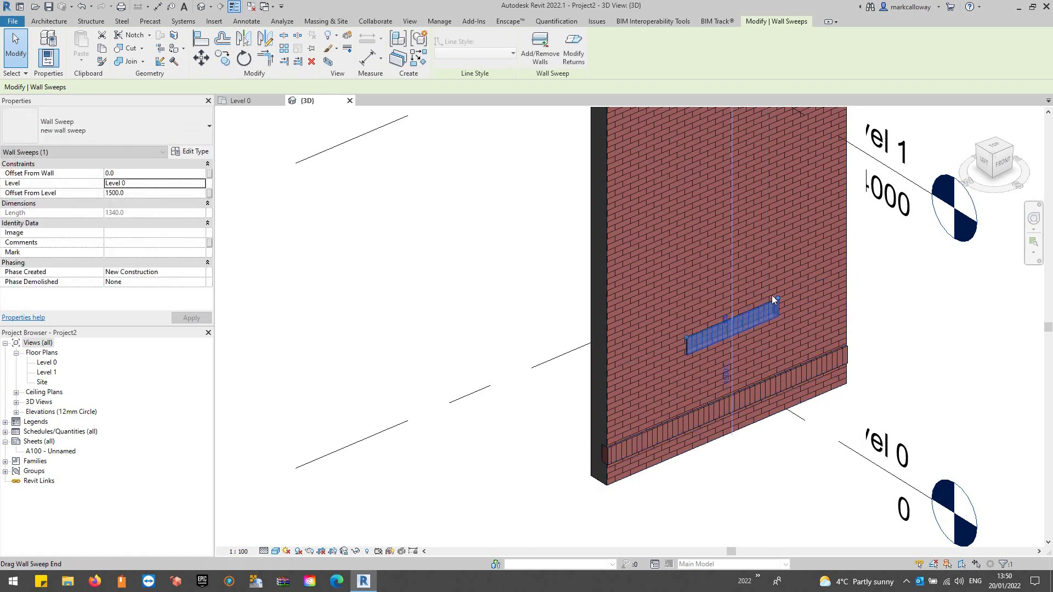
click(769, 481)
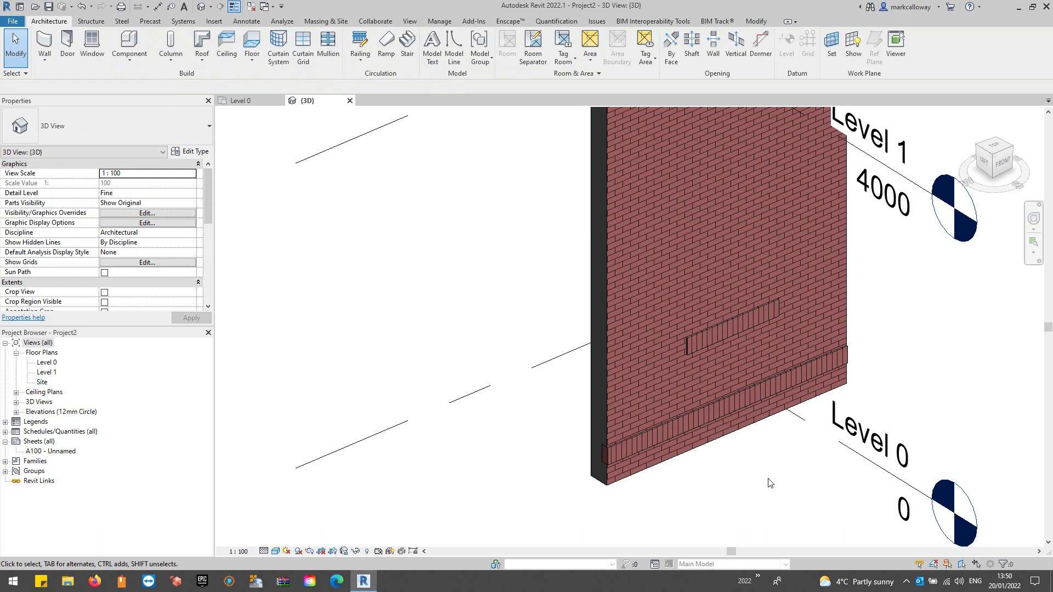
Dismiss the wall creation options and frame the whole wall in the view
click(44, 59)
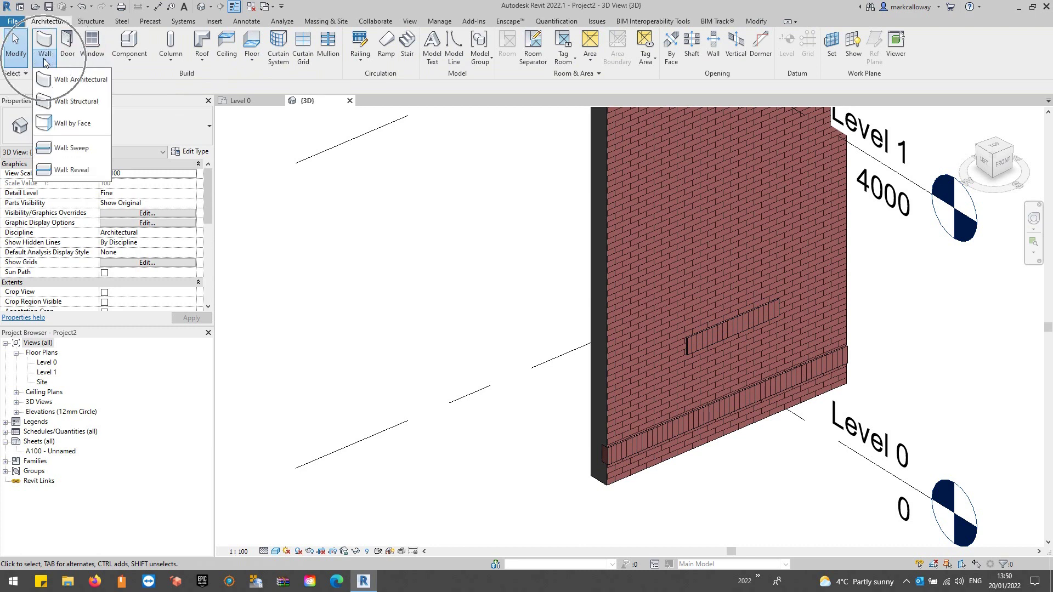
click(395, 289)
scroll(395, 289, down, 2)
middle_drag(435, 277, 431, 363)
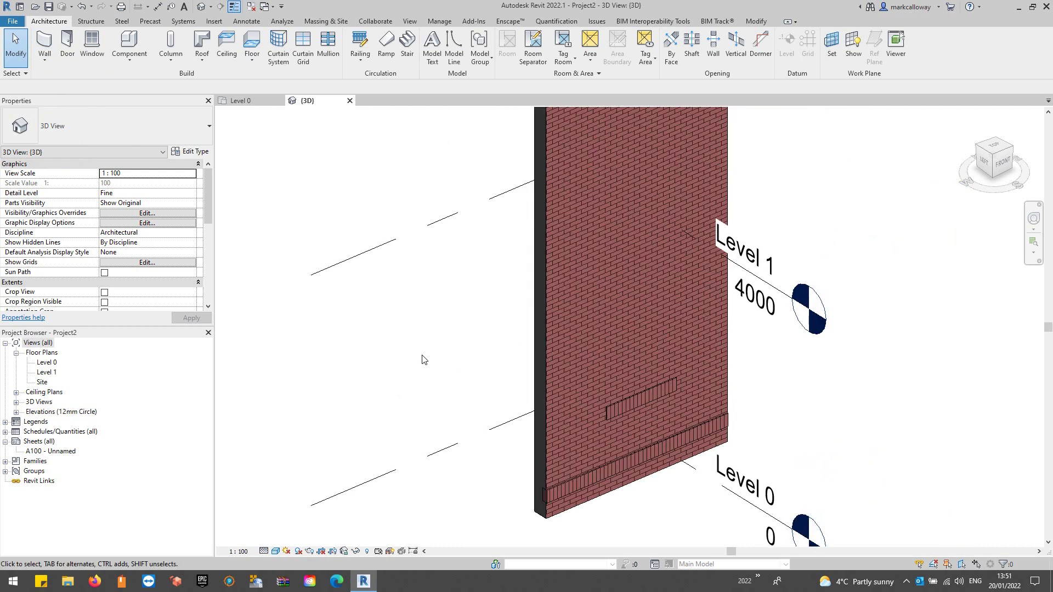
Start a Model In-Place element with Walls chosen as the family category
click(126, 64)
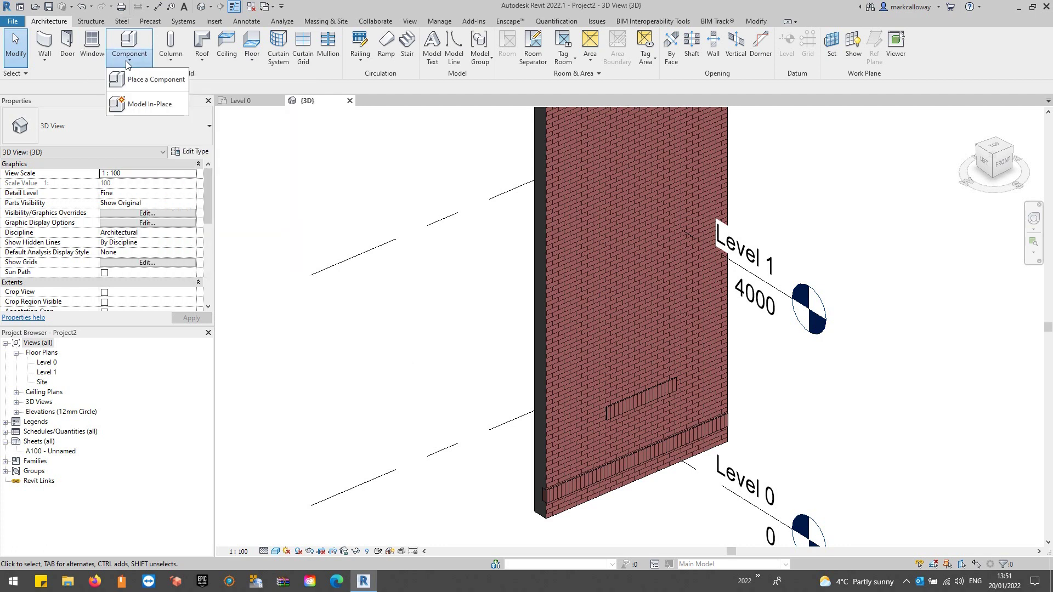
click(145, 103)
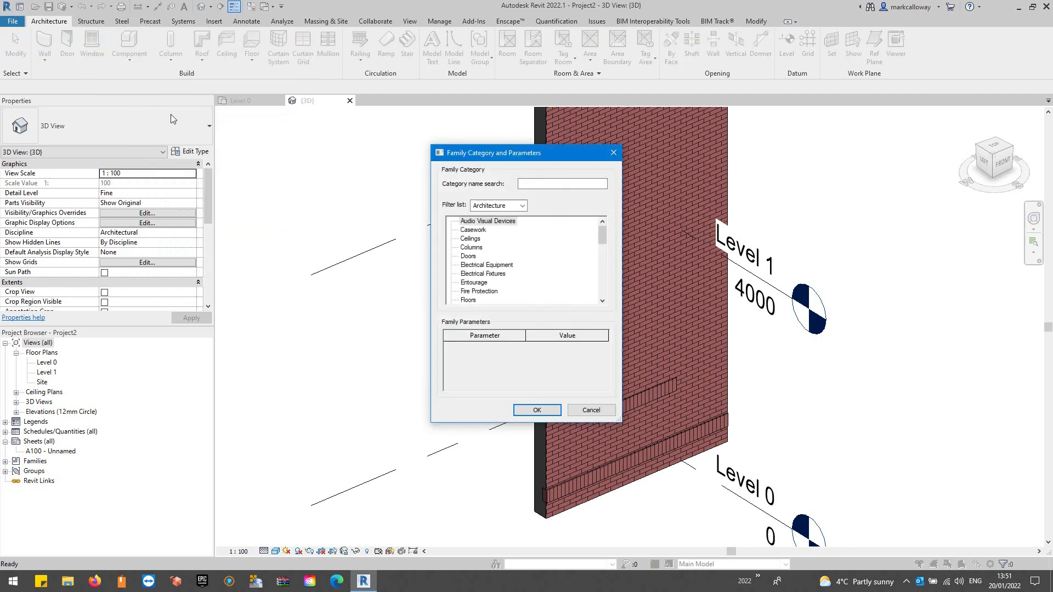
drag(604, 234, 610, 300)
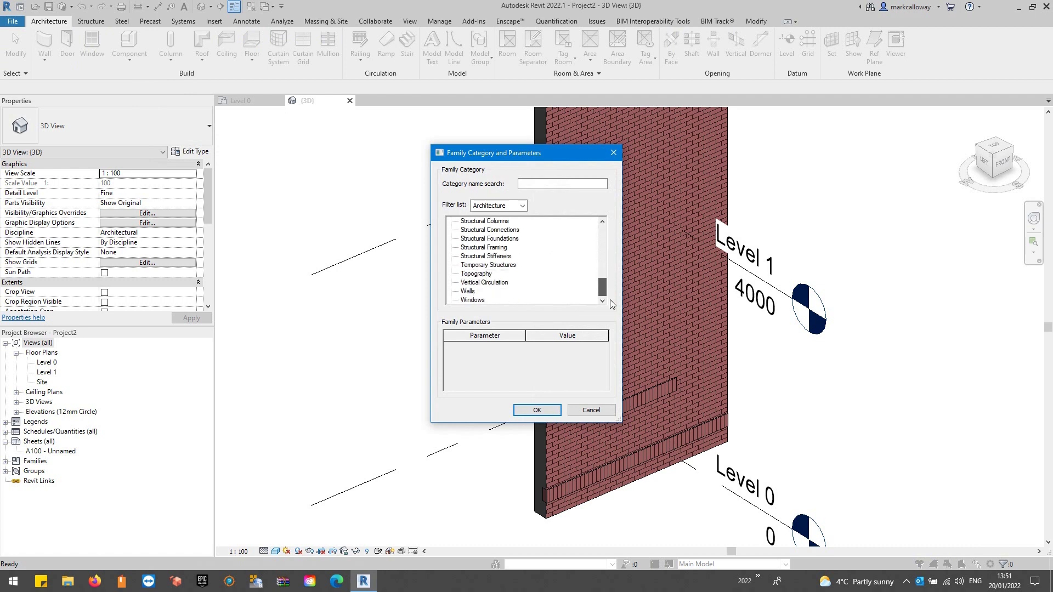
click(467, 291)
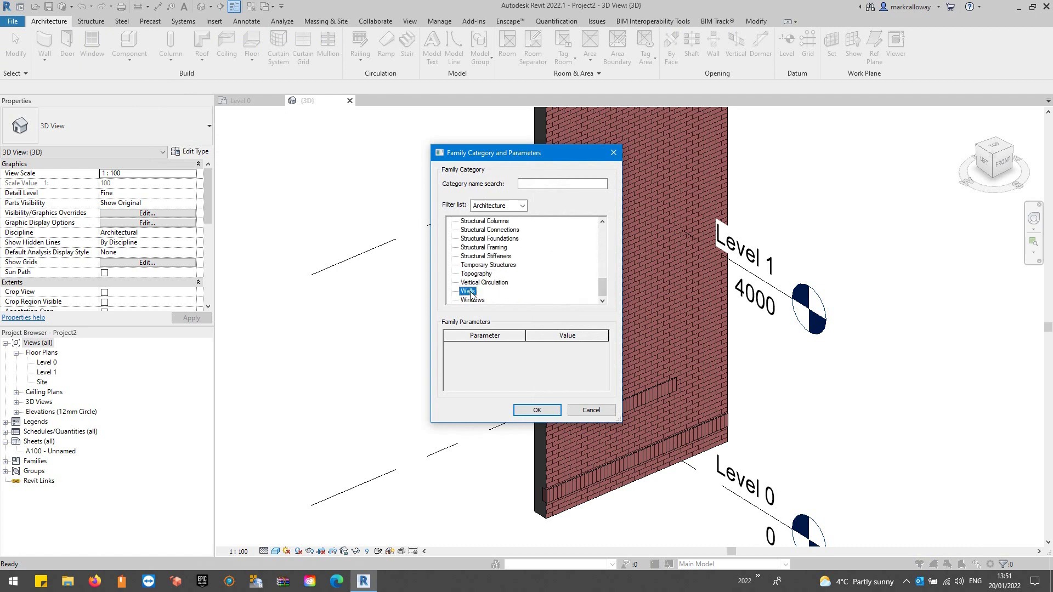
click(537, 411)
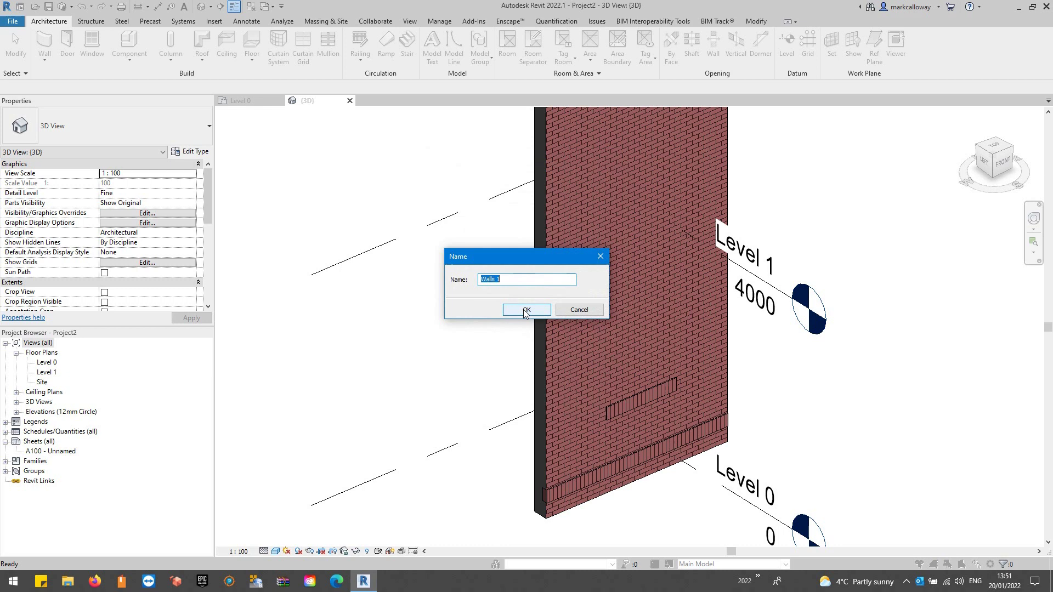
Accept the name Walls 1, set the wall face as work plane, and start an Extrusion
click(524, 310)
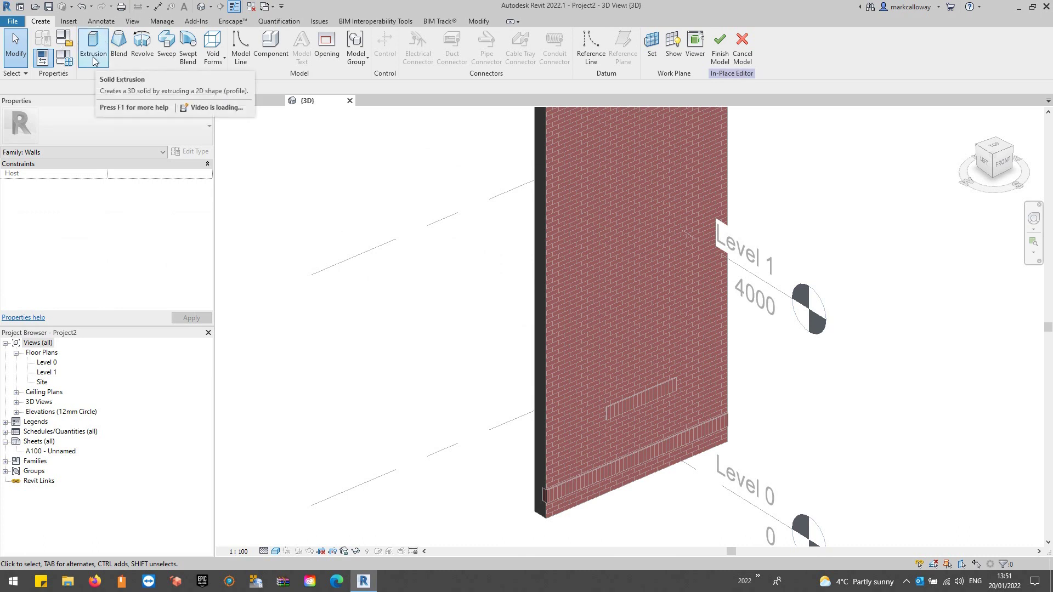
click(658, 57)
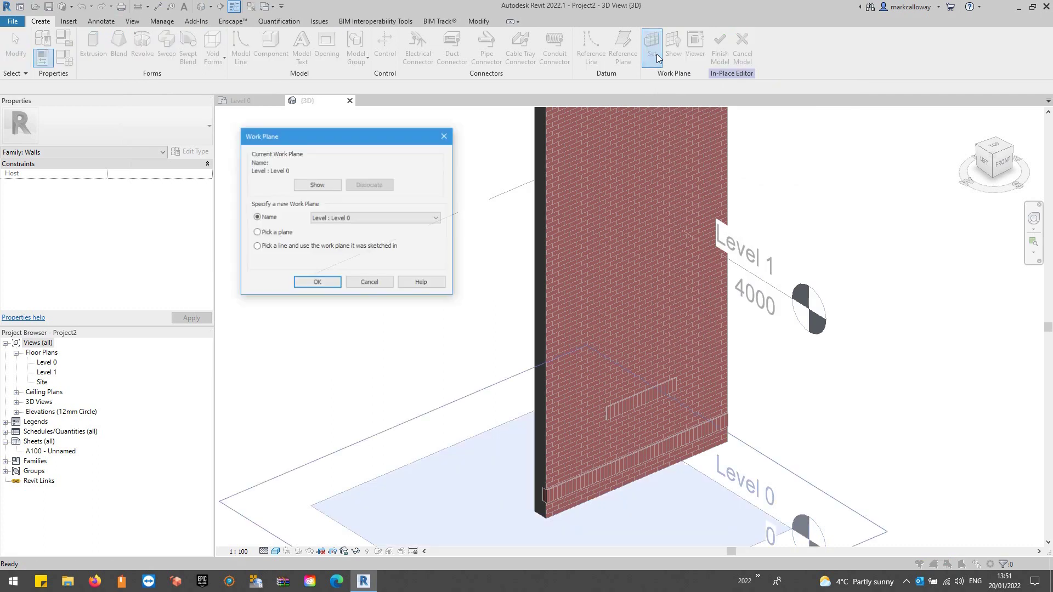
click(274, 237)
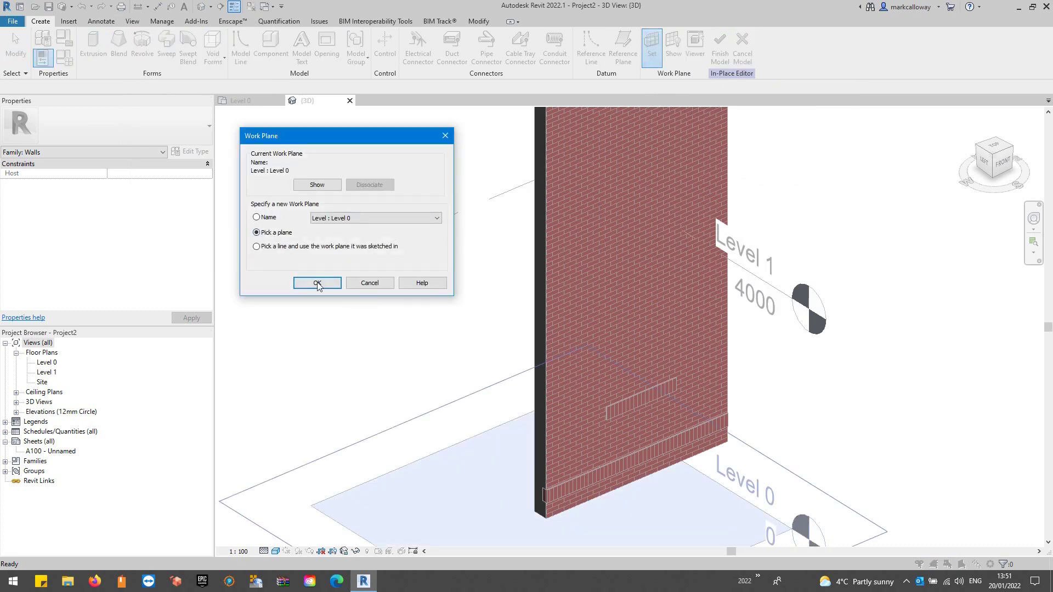
click(316, 283)
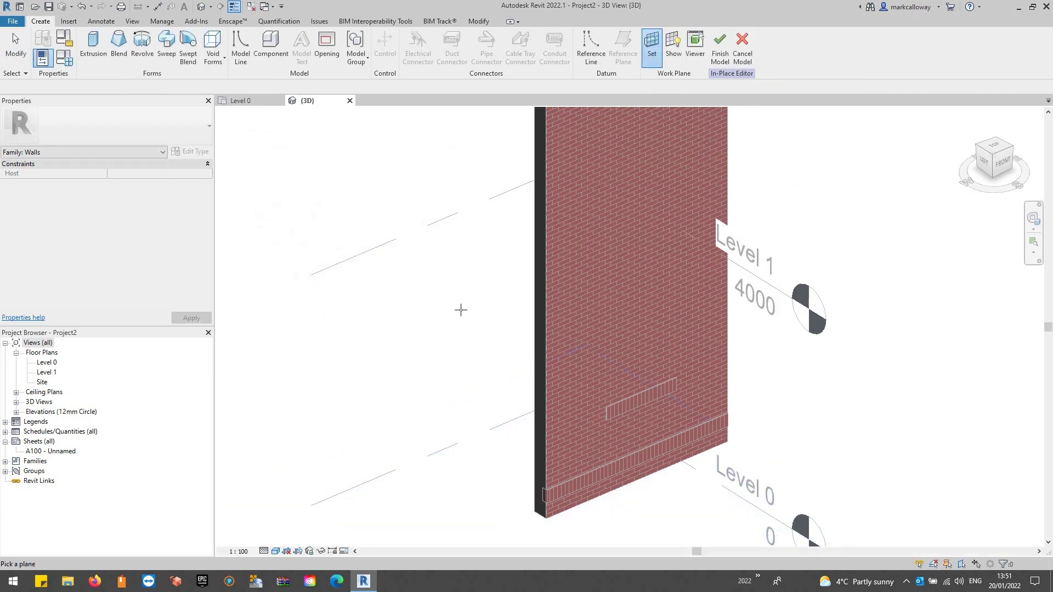
click(537, 257)
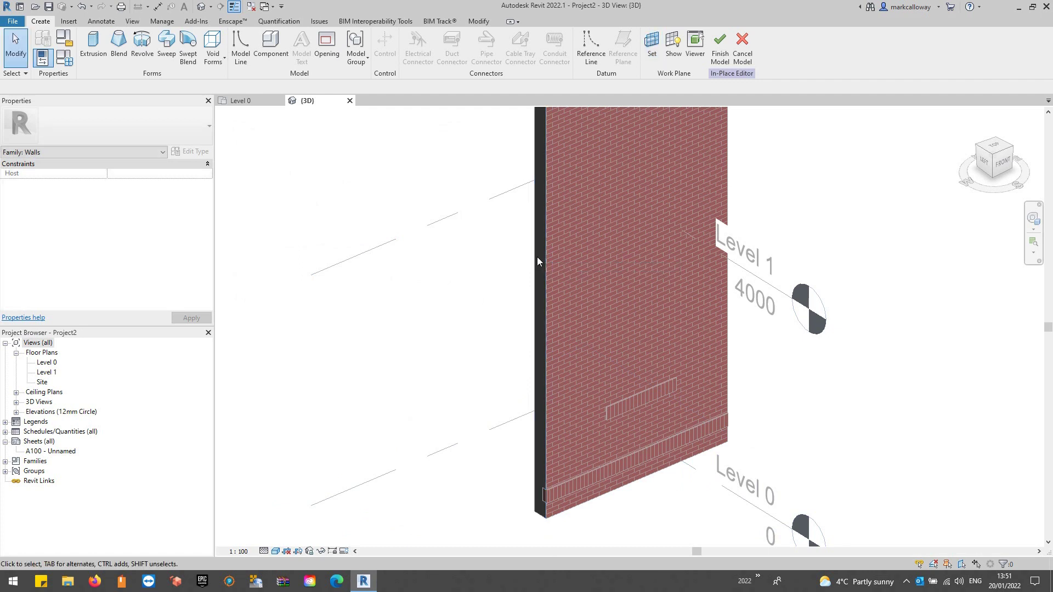
click(673, 50)
click(674, 55)
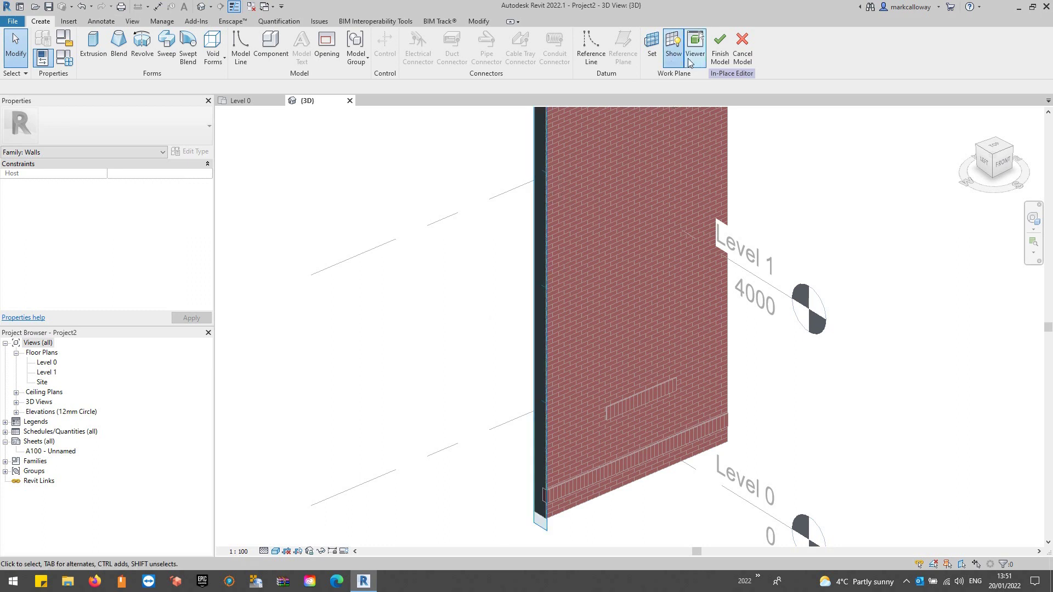
click(94, 46)
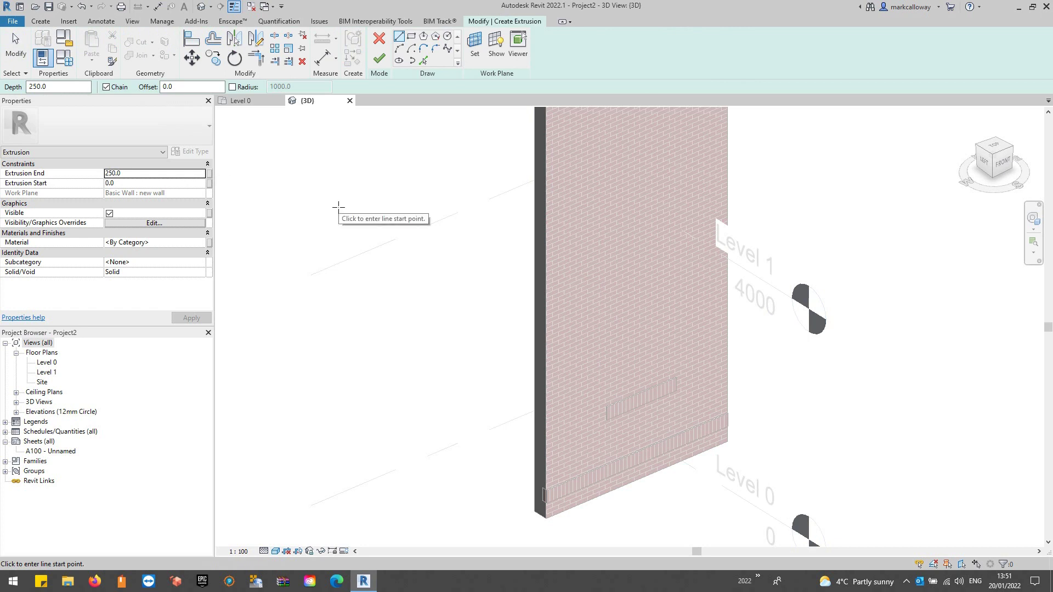
From the Left view, sketch a small rectangle against the wall and finish the extrusion sketch
click(412, 38)
scroll(502, 345, up, 2)
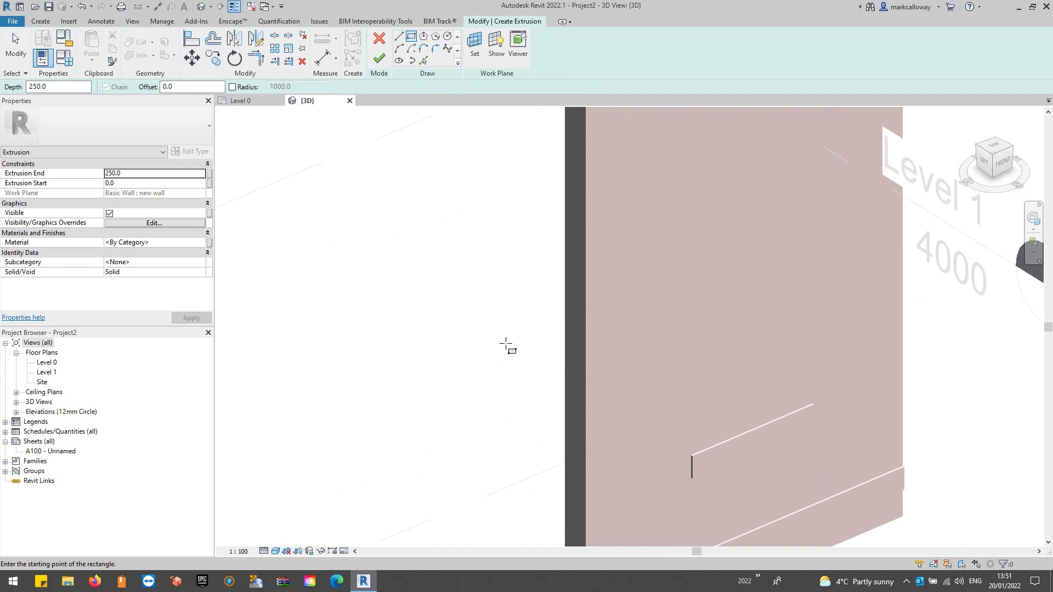
click(985, 161)
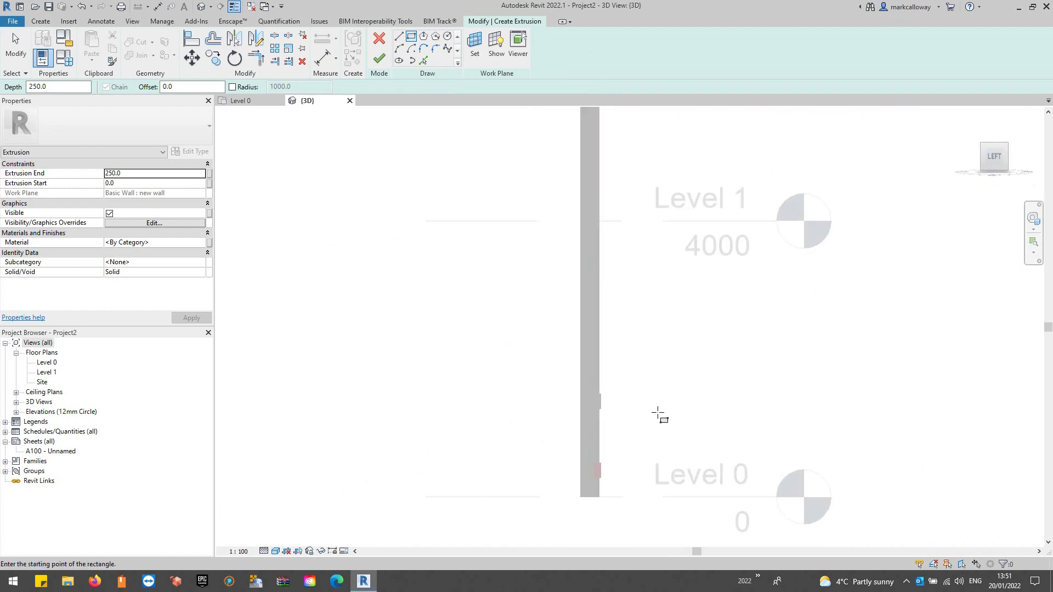
scroll(647, 420, up, 2)
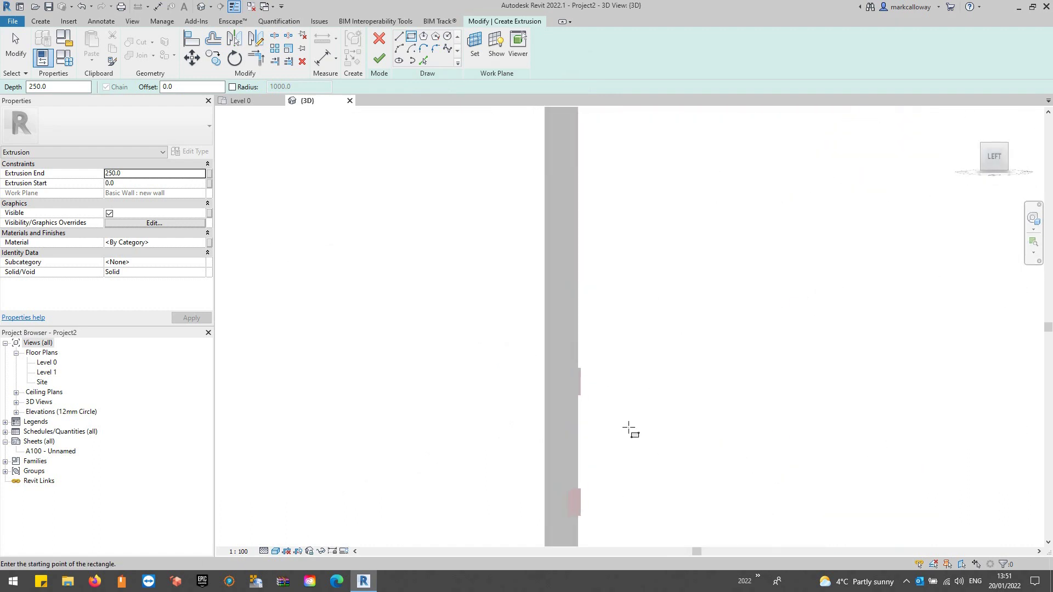
click(571, 307)
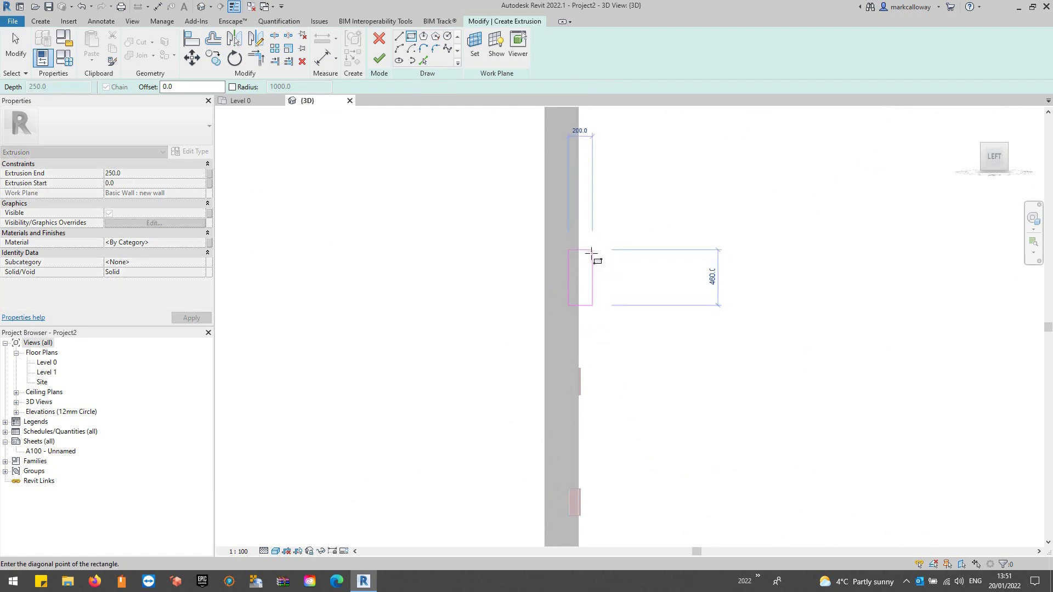
click(587, 267)
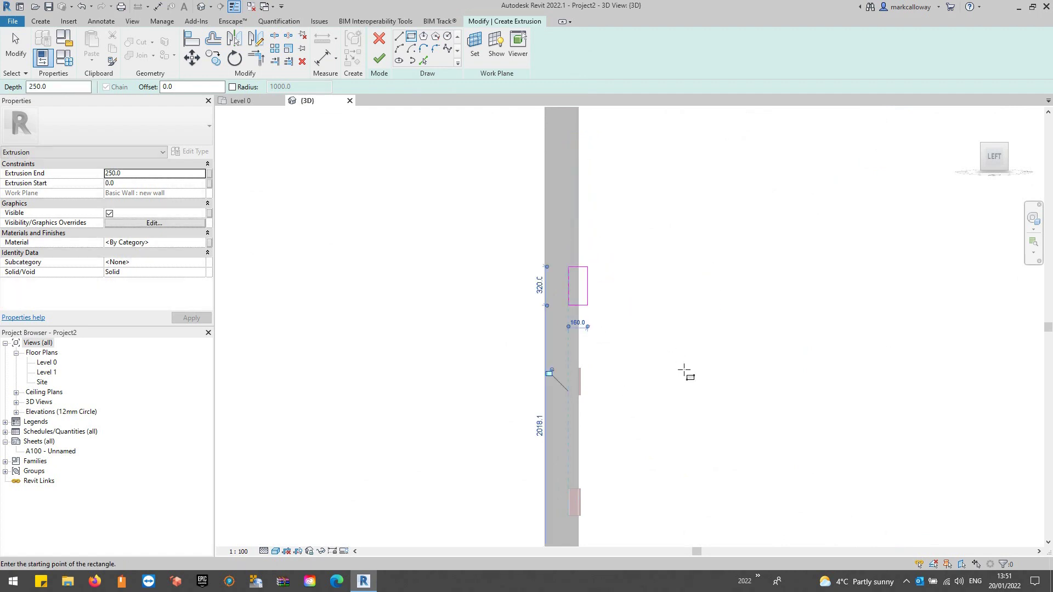
key(Escape)
key(Escape)
key(Escape)
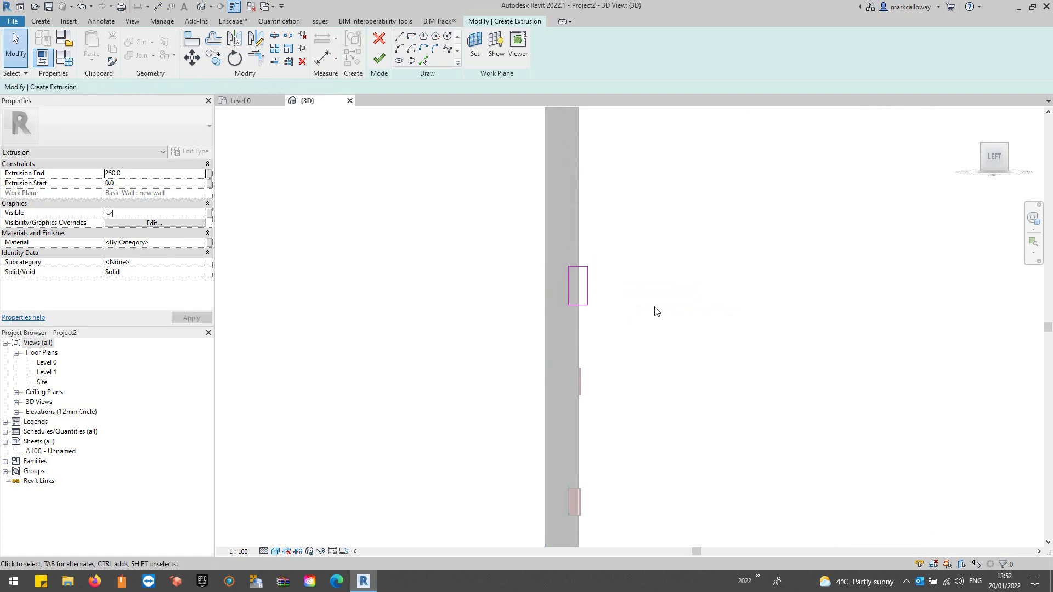
click(379, 59)
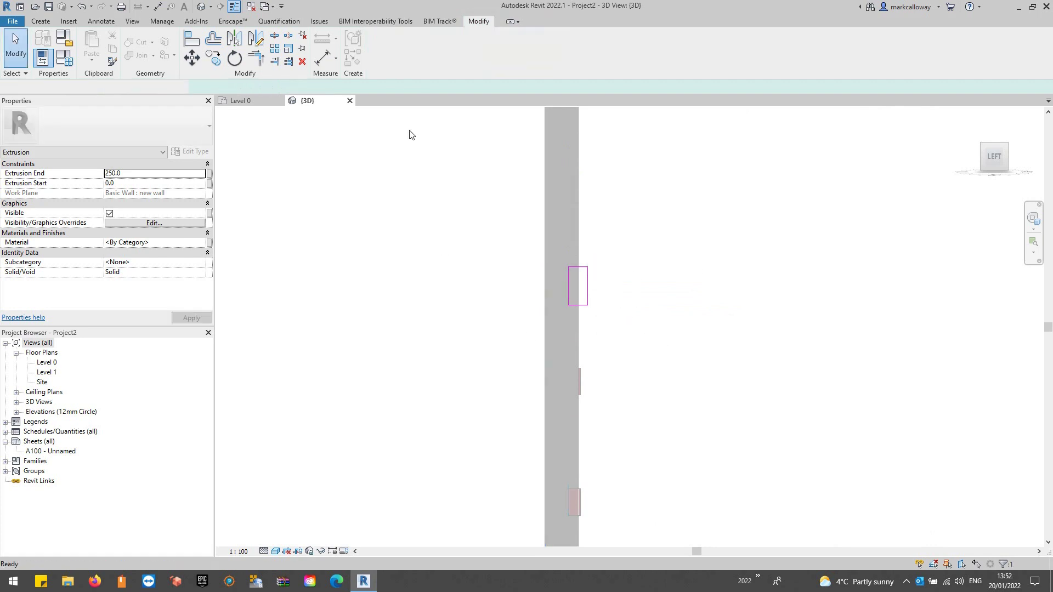
Assign the Brick, Soldier Course material to the extrusion
shift+middle_drag(735, 369, 661, 368)
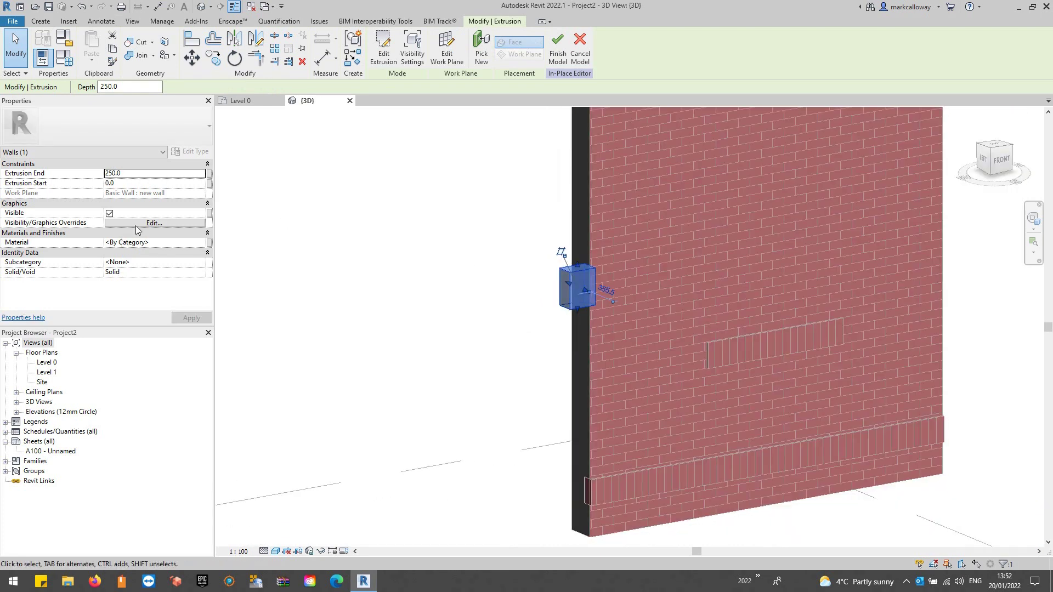
click(139, 243)
click(202, 242)
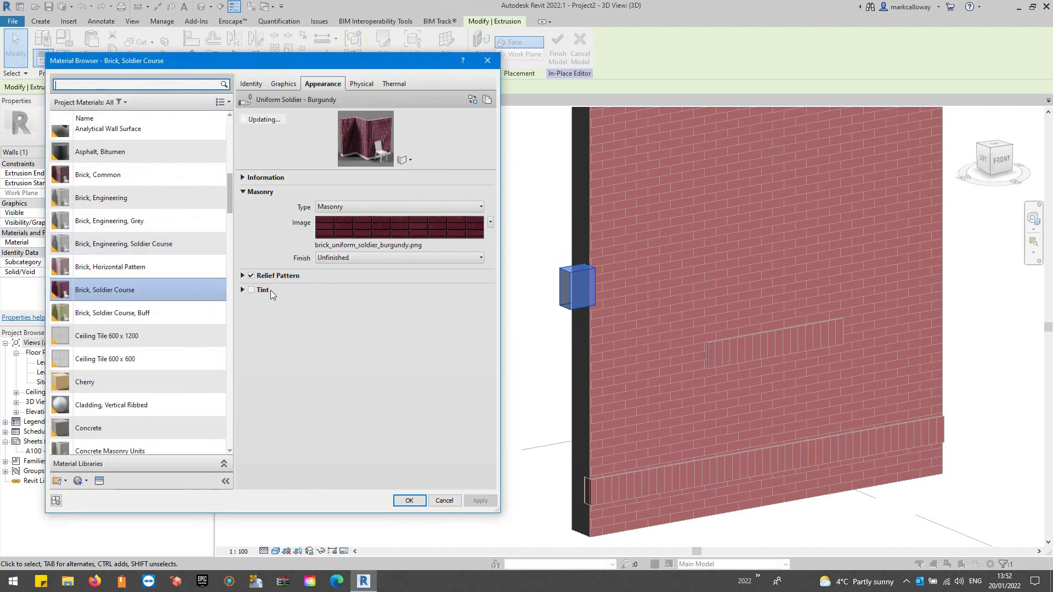
click(410, 501)
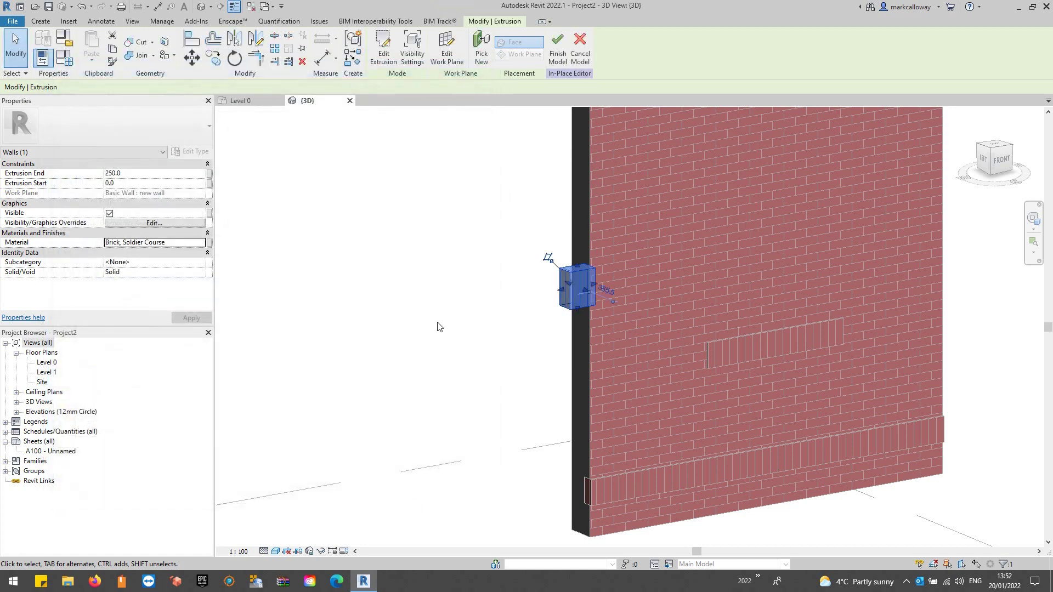
Stretch the extrusion along the wall face so it spans -3500 to 0
shift+middle_drag(649, 311, 621, 311)
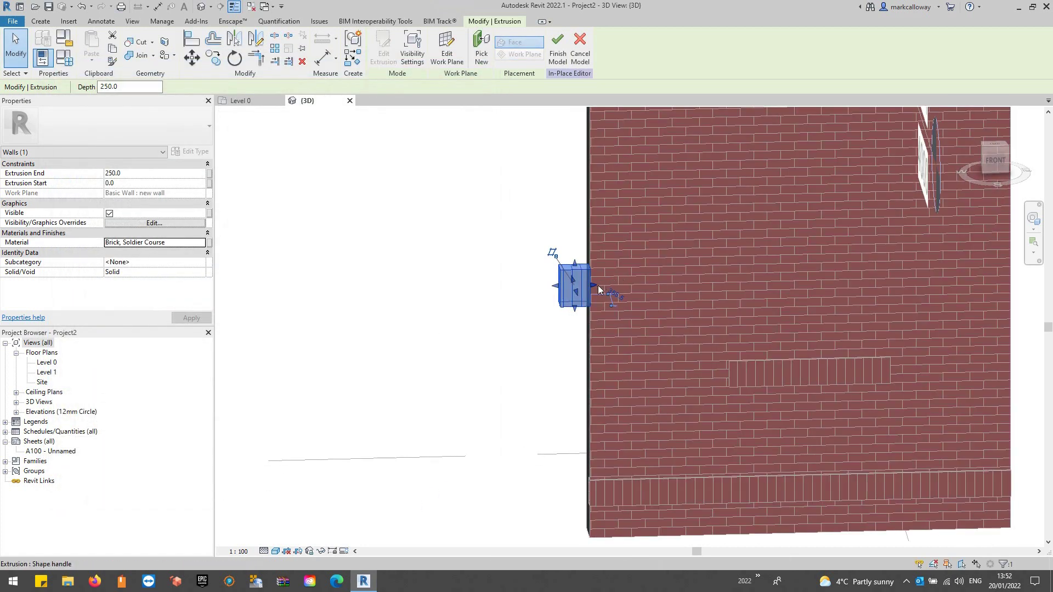
drag(595, 286, 1018, 299)
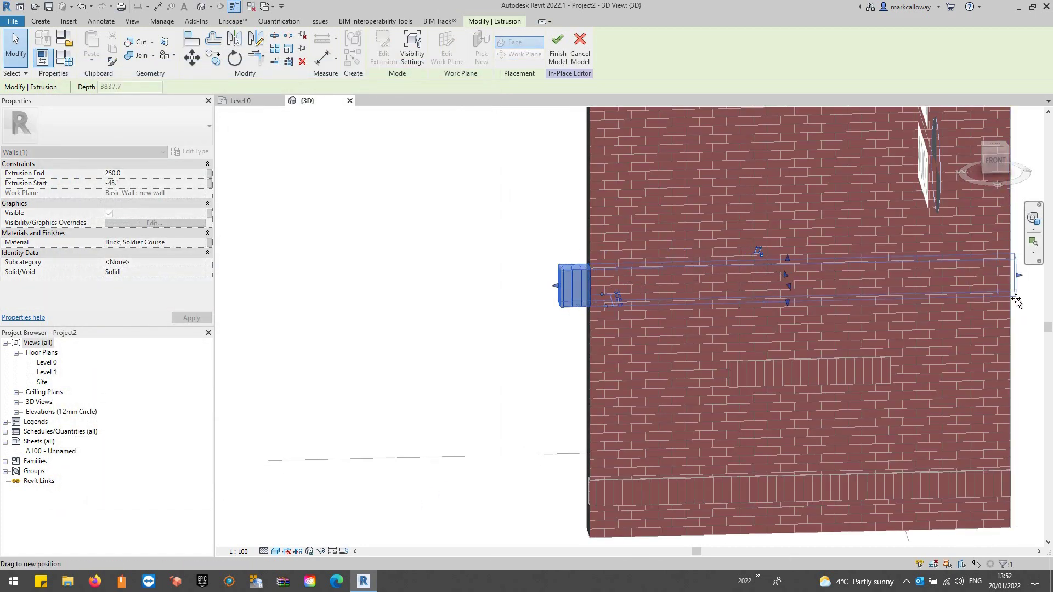
drag(564, 285, 594, 284)
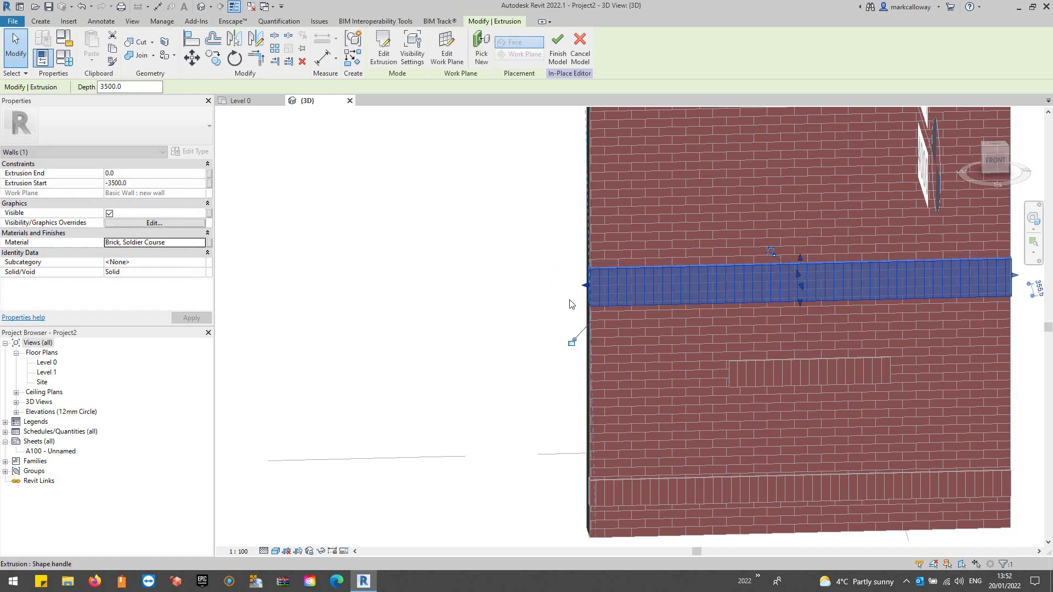
click(517, 334)
scroll(517, 320, down, 3)
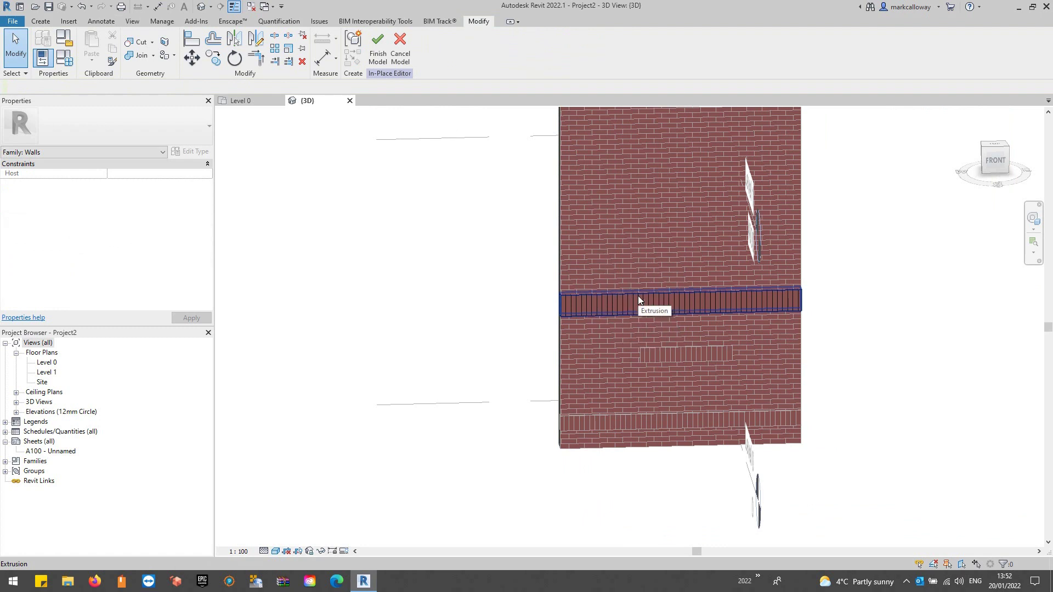
Finish the Walls 1 in-place model and orbit to an angled view of the bands
click(376, 55)
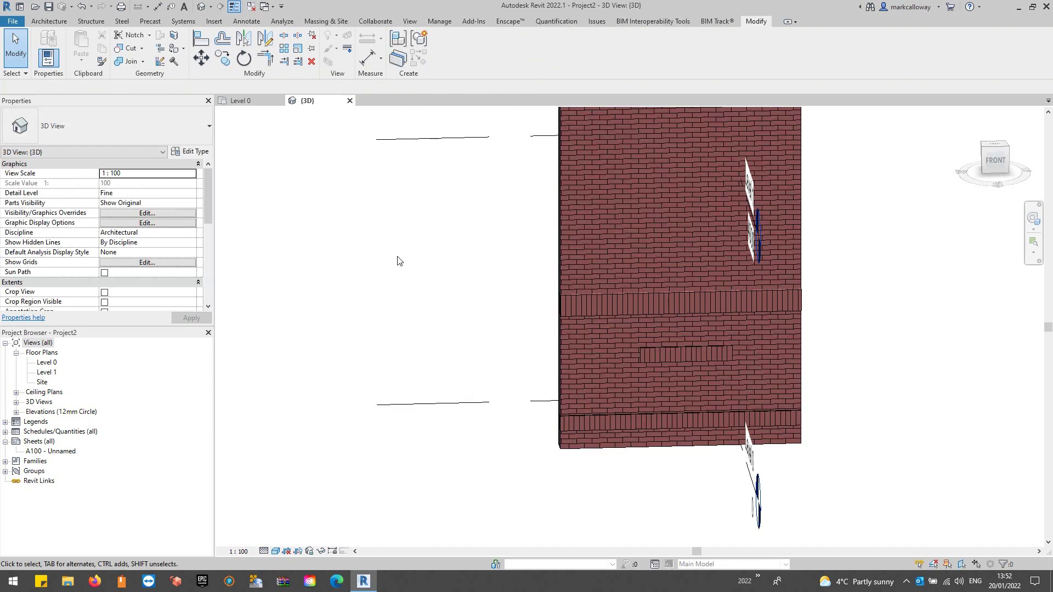
shift+middle_drag(452, 298, 552, 347)
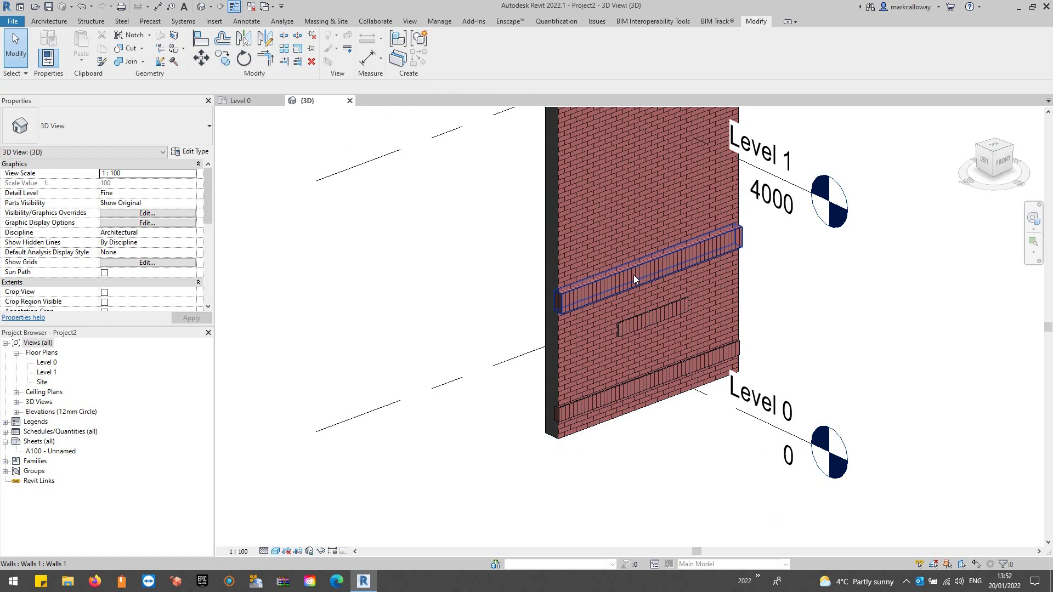